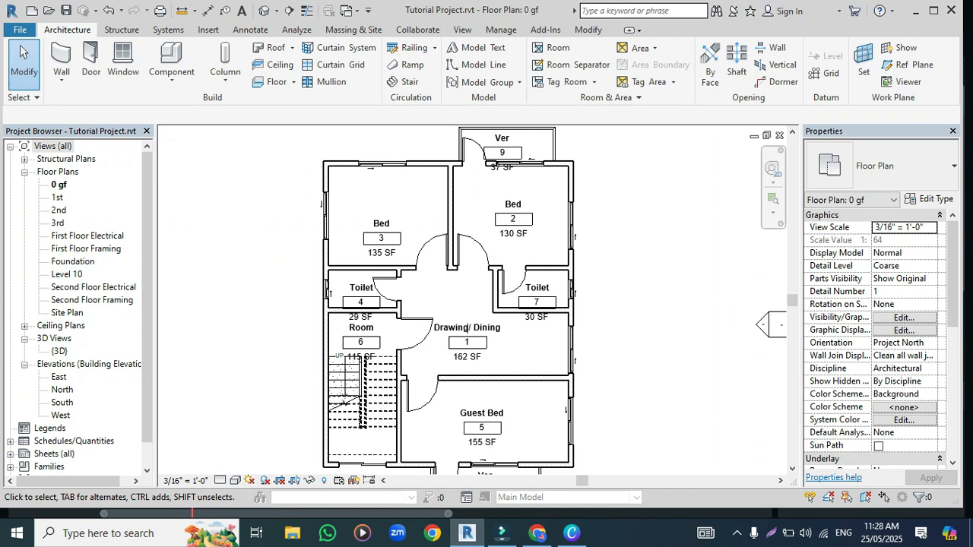
mouse_move(572, 534)
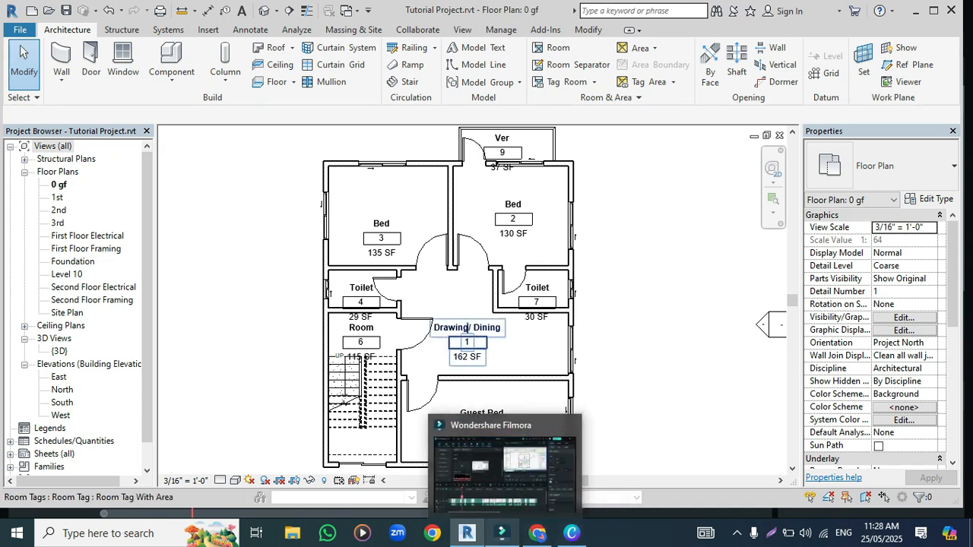
left_click(502, 534)
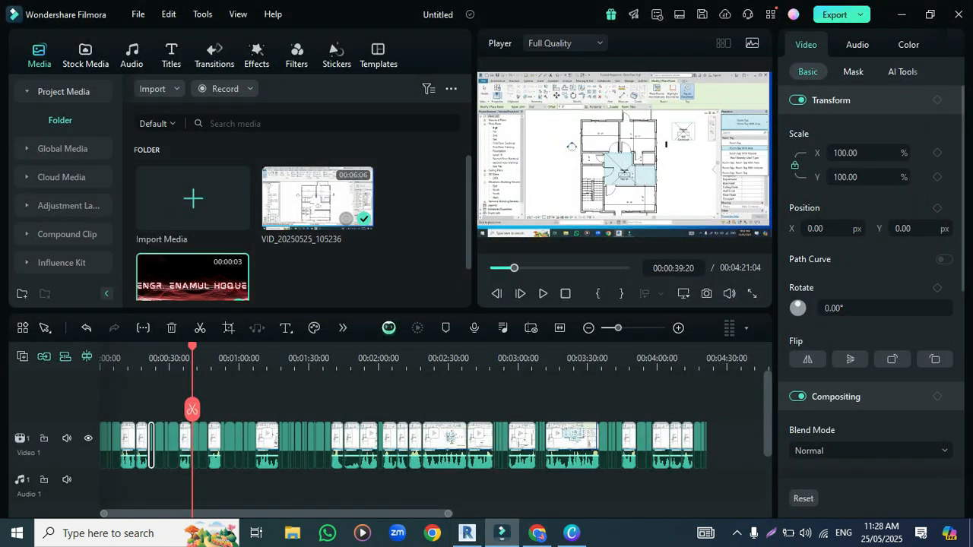
left_click(467, 533)
scroll(467, 327, "up", 2)
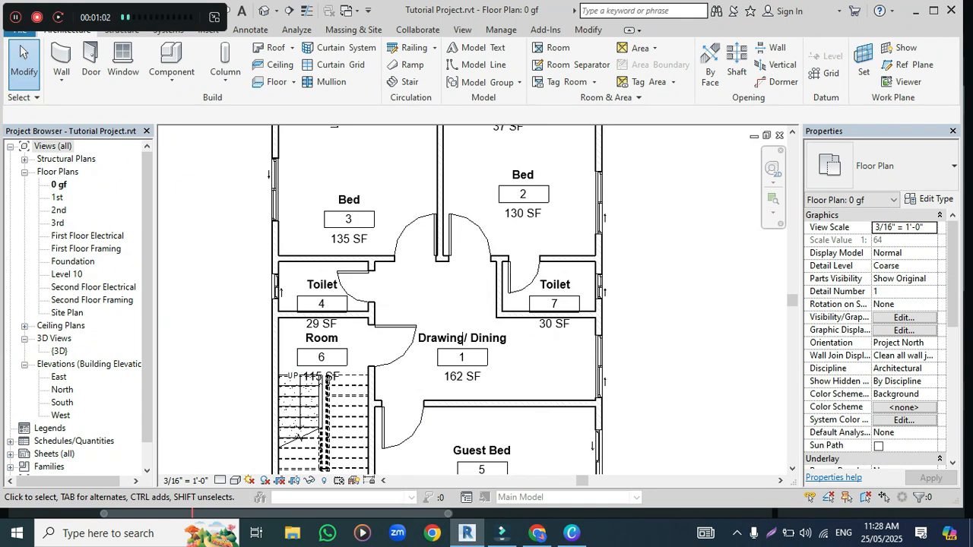
scroll(459, 339, "down", 2)
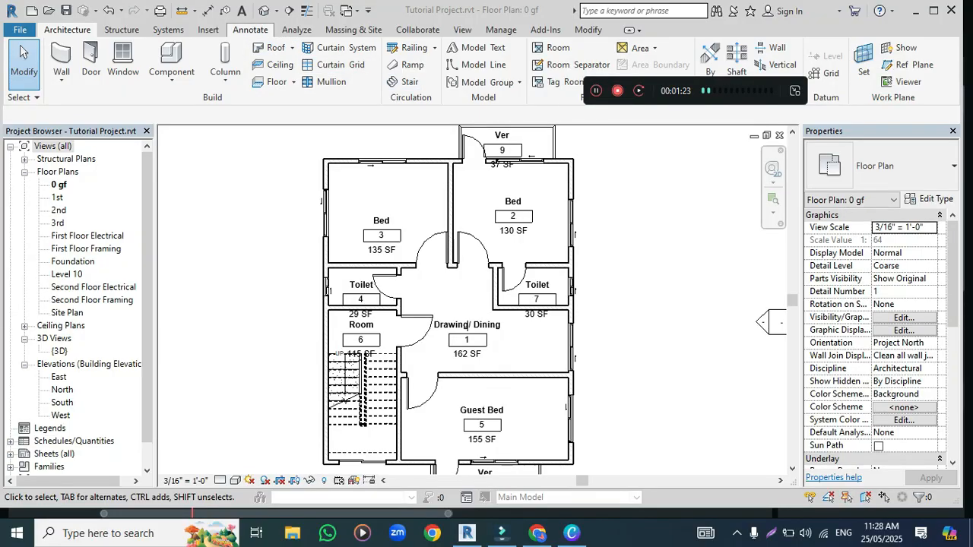
Step: Place aligned dimensions for the width and depth of Bed 3 between its inner wall faces
left_click(251, 29)
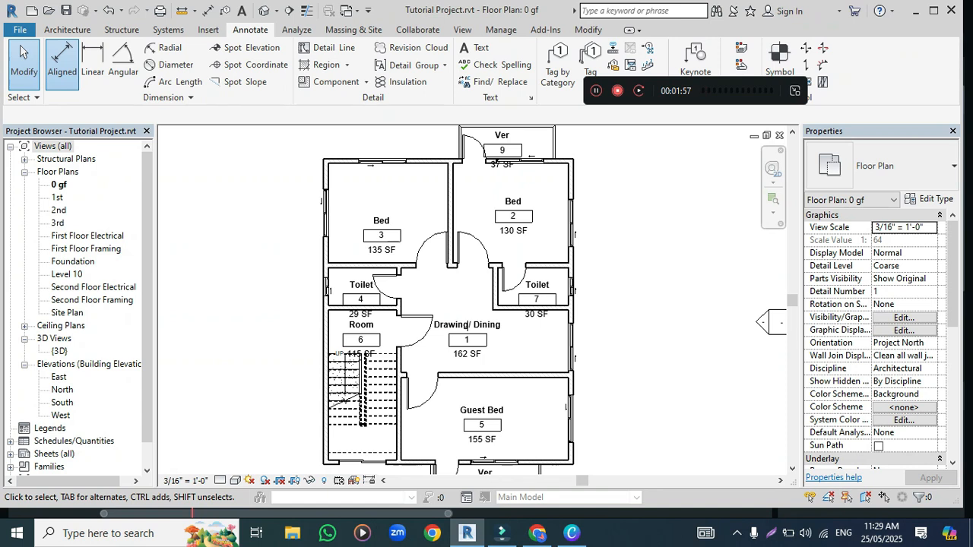
left_click(61, 59)
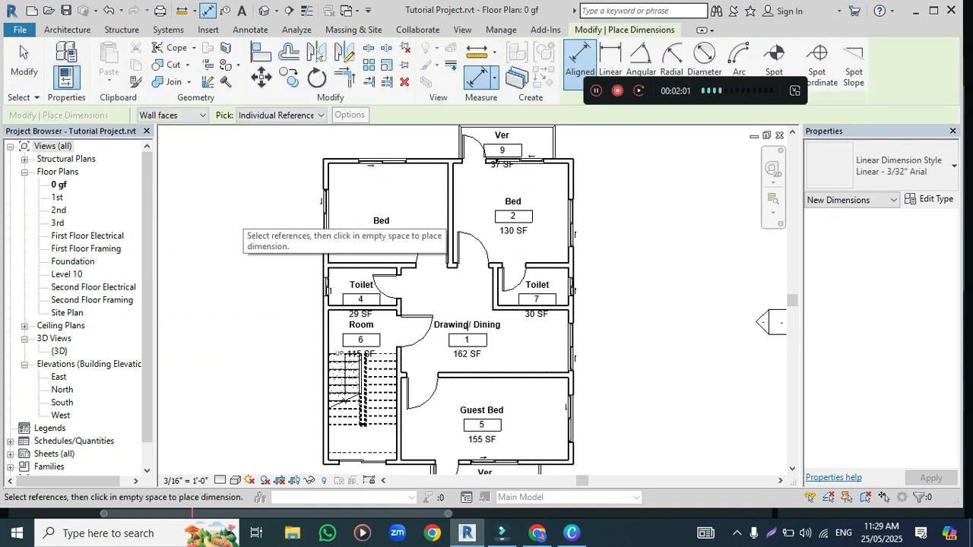
scroll(425, 201, "up", 2)
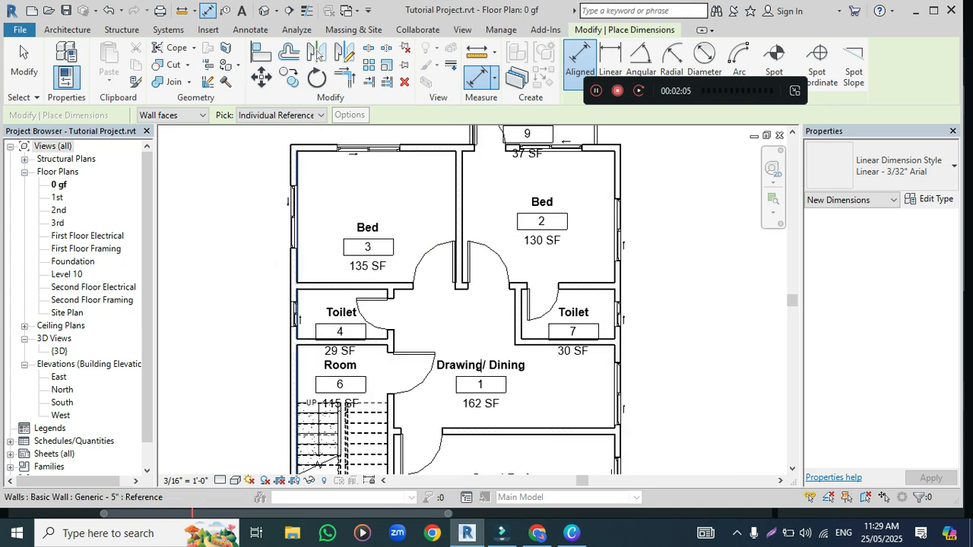
left_click(297, 177)
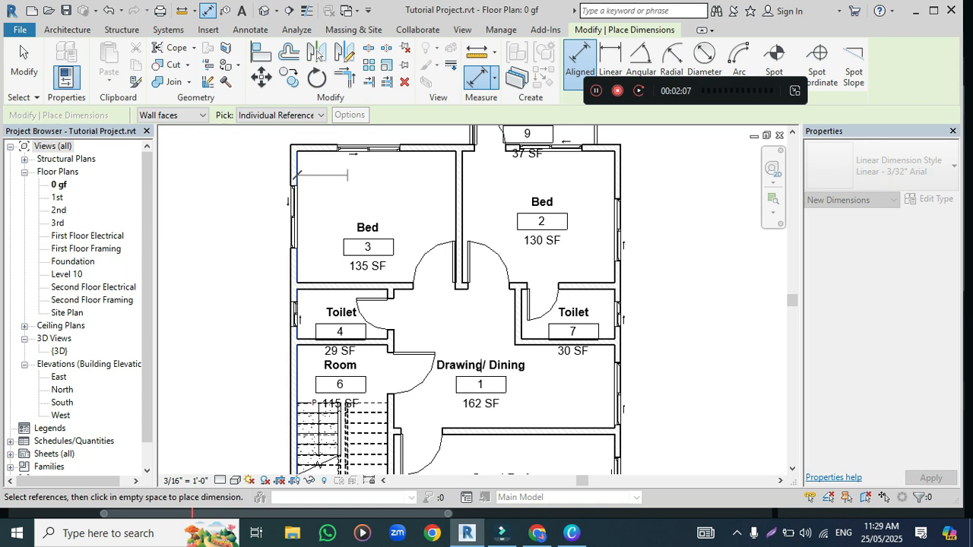
left_click(456, 186)
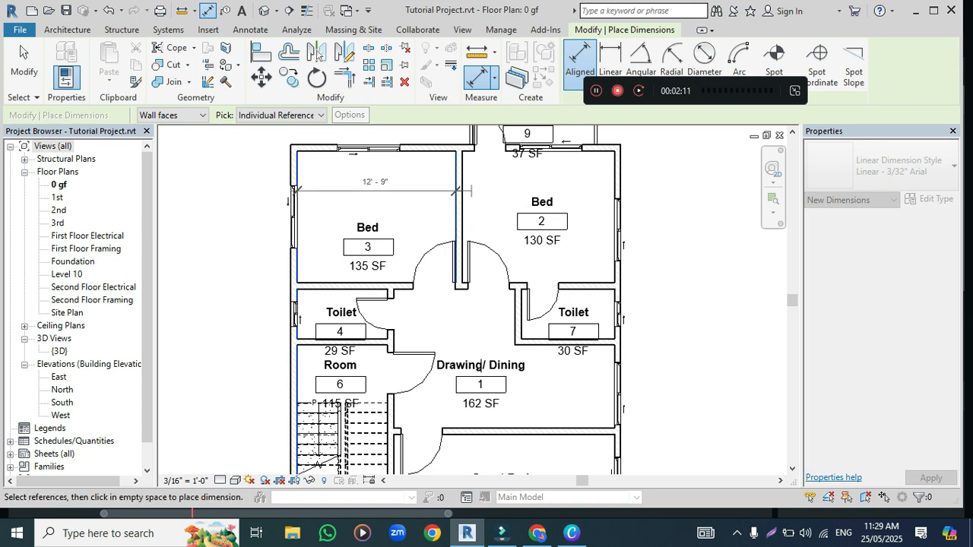
left_click(377, 204)
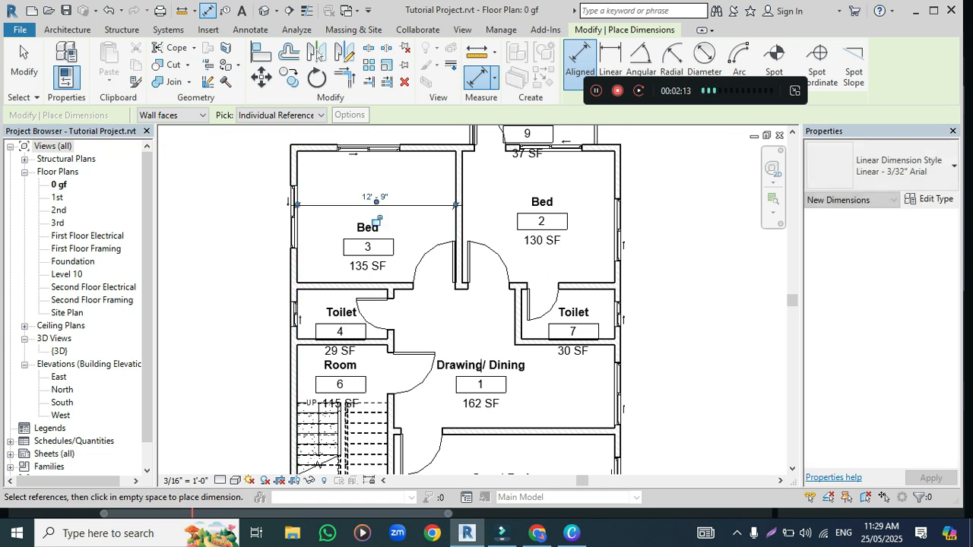
left_click(331, 150)
left_click(333, 284)
left_click(325, 228)
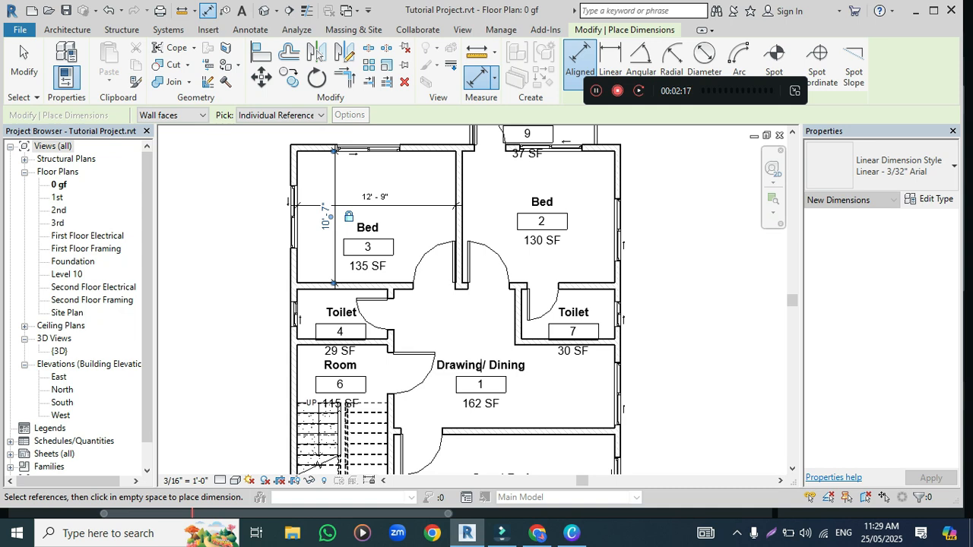
Step: Place aligned dimensions for the width and depth of Bed 2 between its inner wall faces
left_click(462, 205)
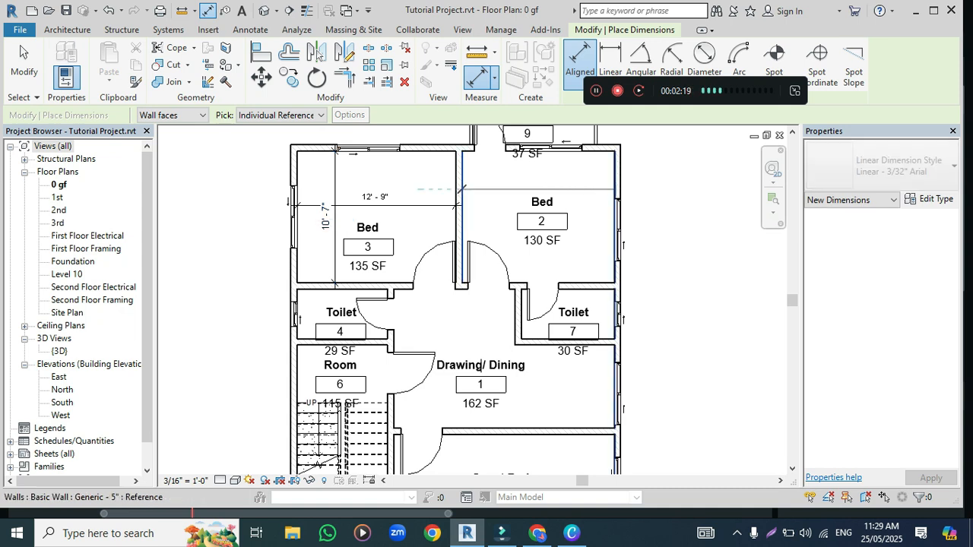
left_click(616, 190)
left_click(586, 190)
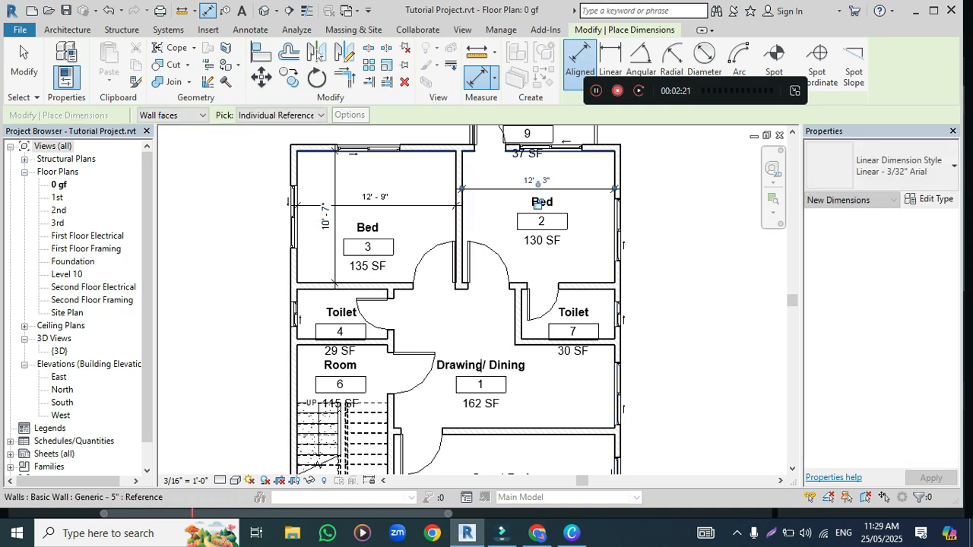
left_click(577, 284)
left_click(583, 262)
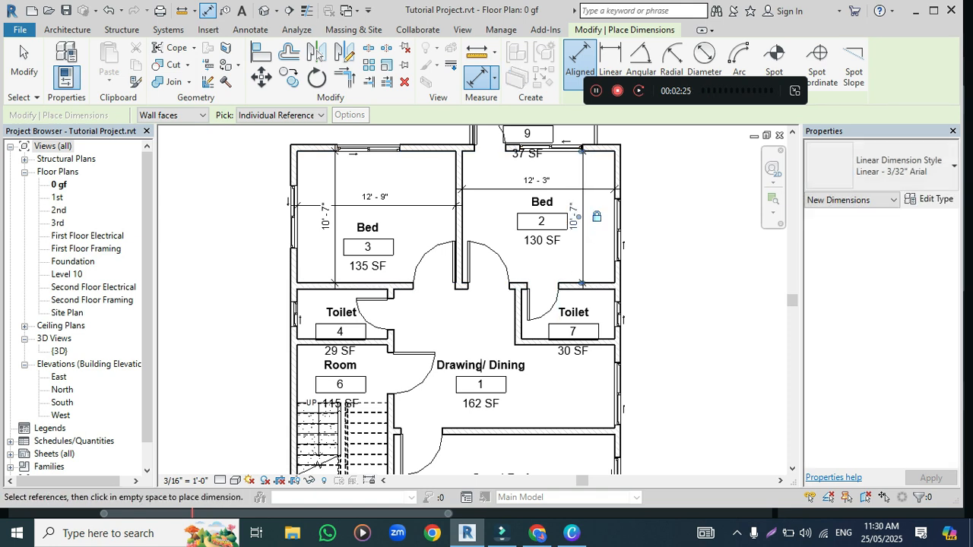
Step: Dimension the depth of Toilet 7 between its inner wall faces
left_click(582, 287)
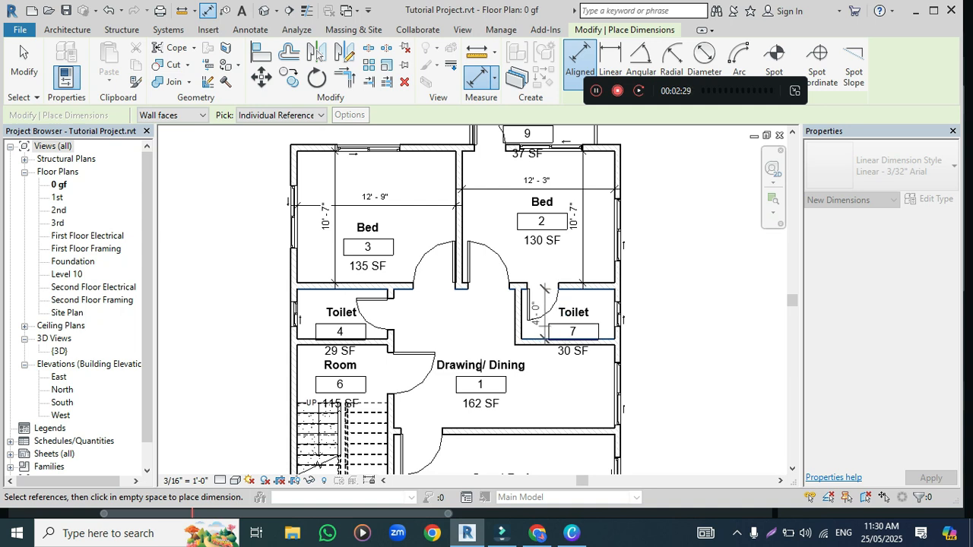
left_click(540, 311)
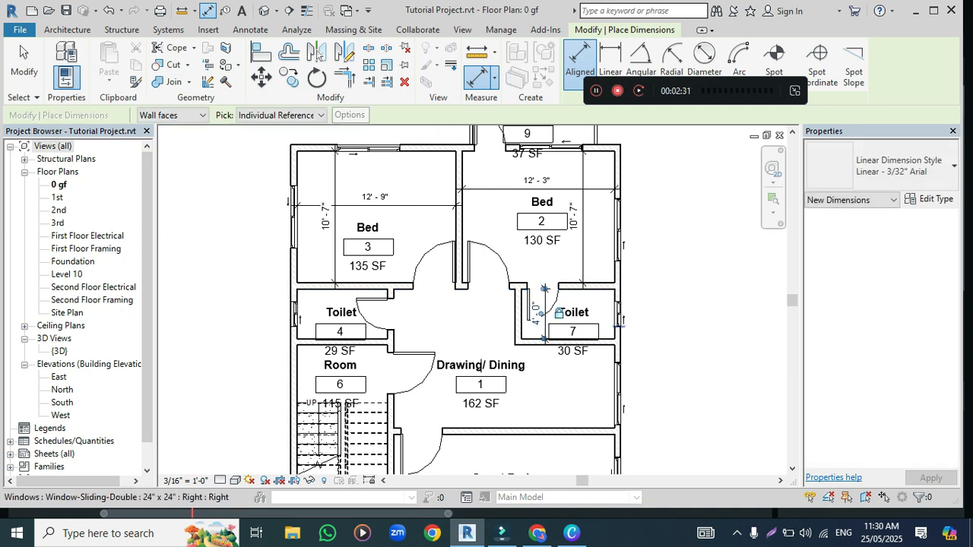
scroll(387, 296, "up", 2)
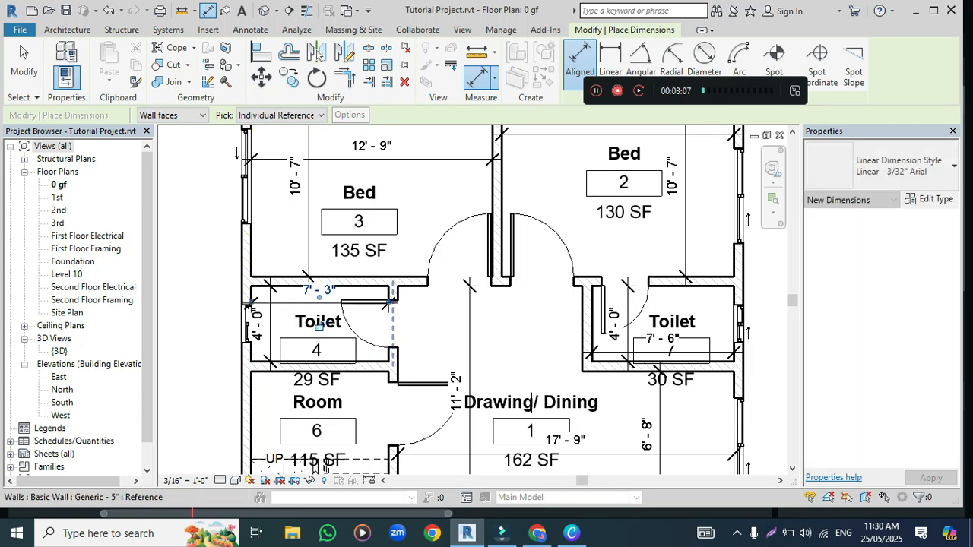
scroll(460, 299, "down", 4)
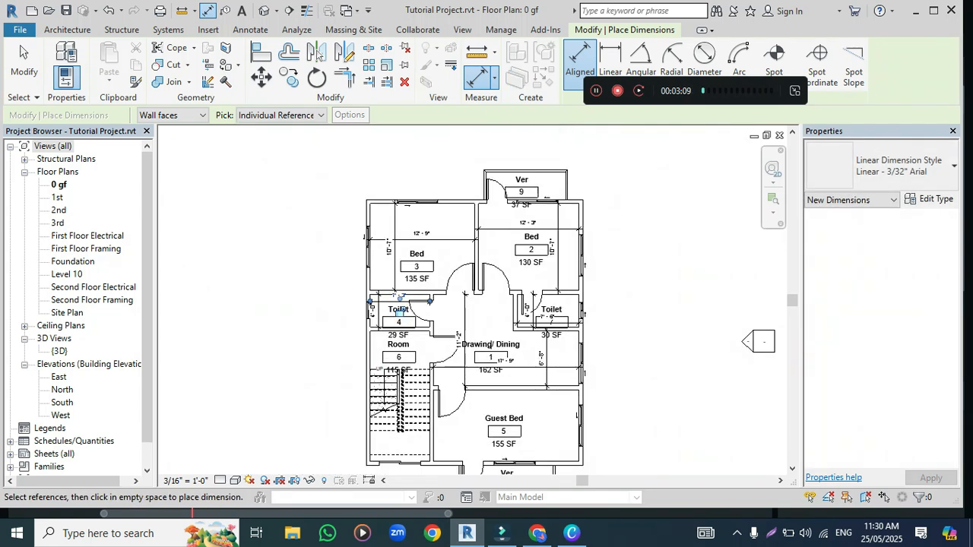
scroll(532, 460, "up", 2)
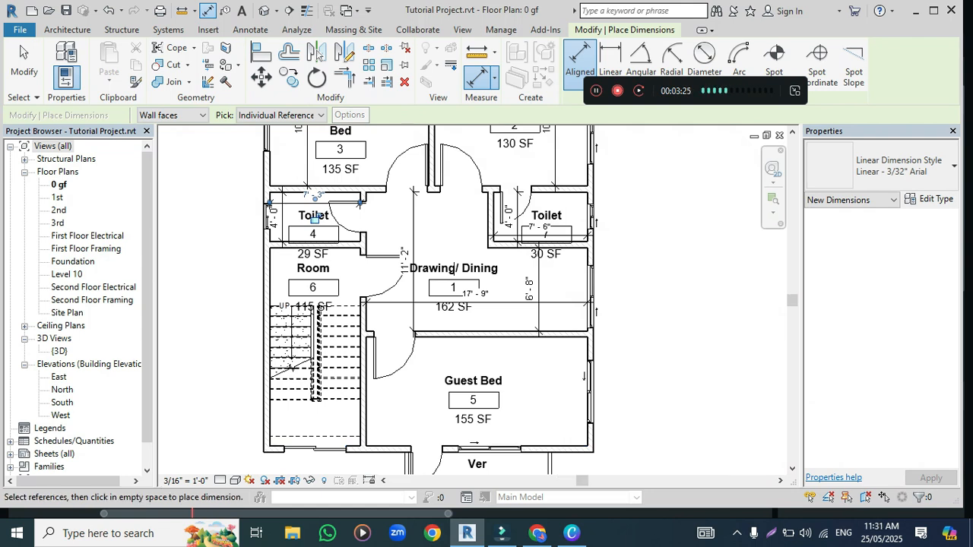
Step: Try Wall centerlines as the reference for placing dimensions and return the setting to Wall faces
left_click(190, 115)
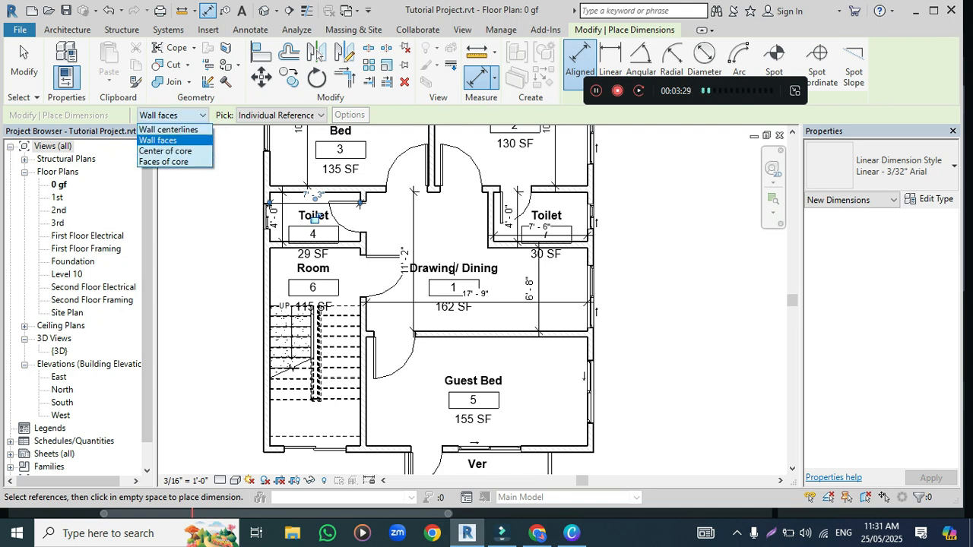
key("Down")
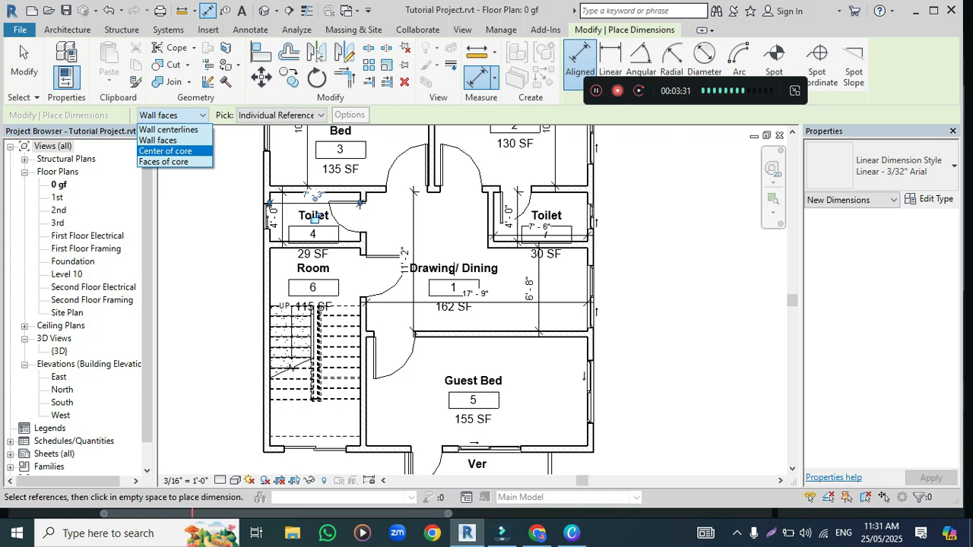
key("Up")
key("Return")
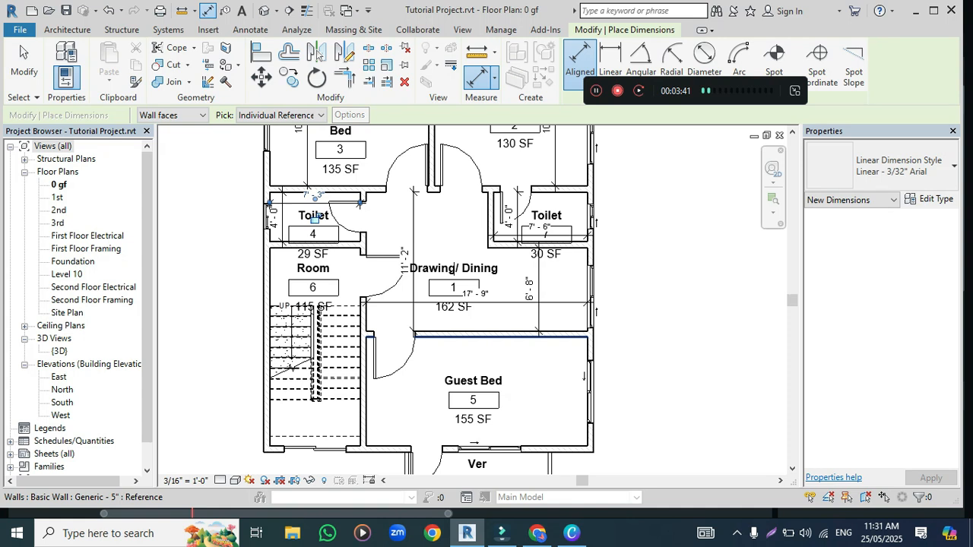
left_click(182, 115)
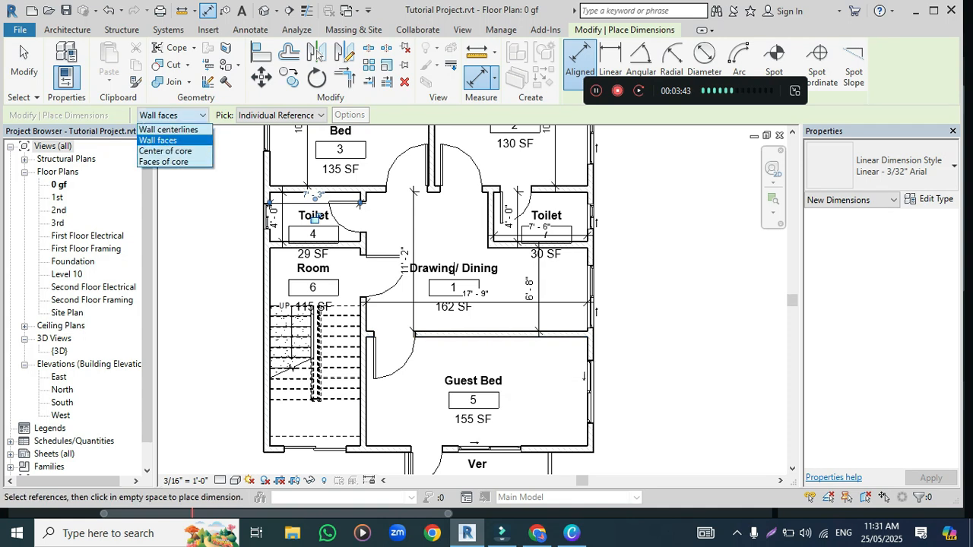
left_click(168, 130)
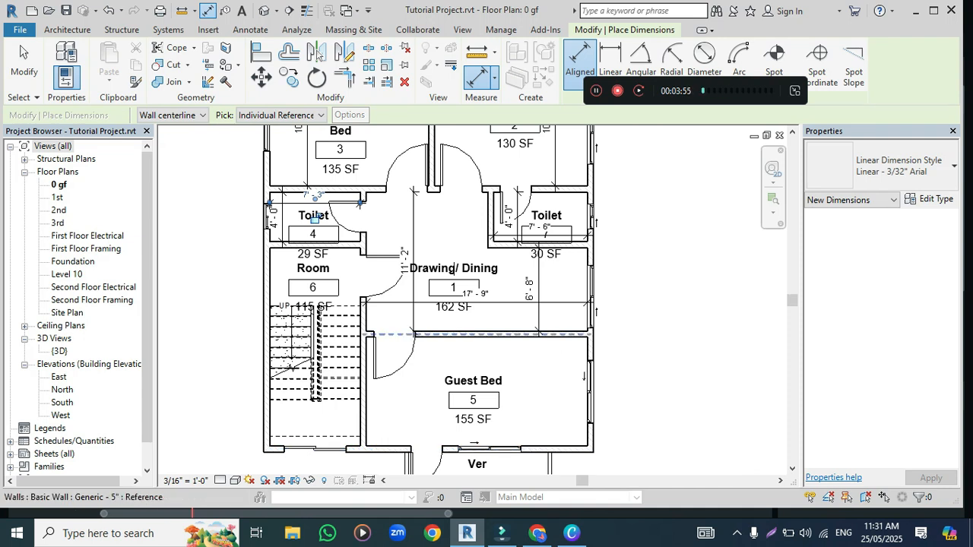
left_click(171, 115)
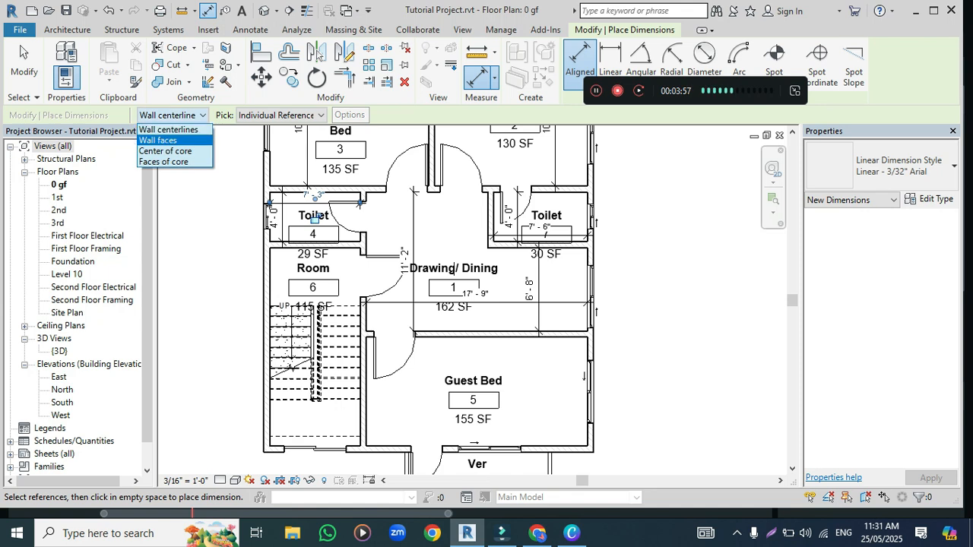
key("Return")
Step: Place aligned dimensions for the depth and width of the Guest Bed room between its inner wall faces
left_click(565, 447)
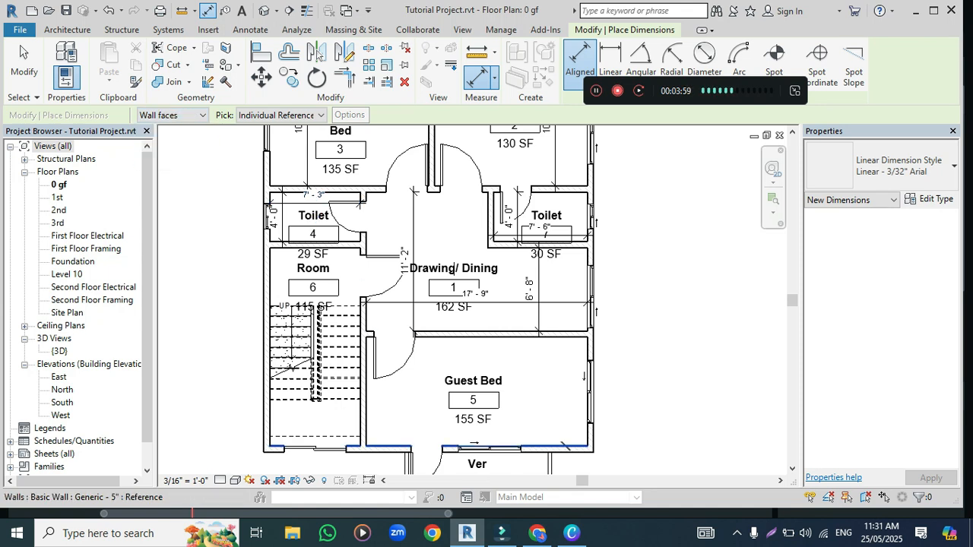
left_click(566, 336)
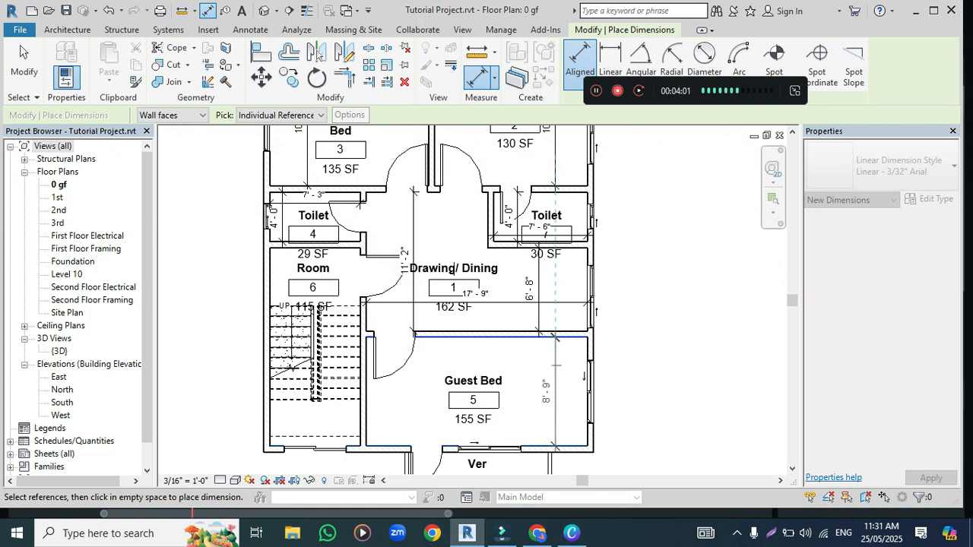
left_click(556, 386)
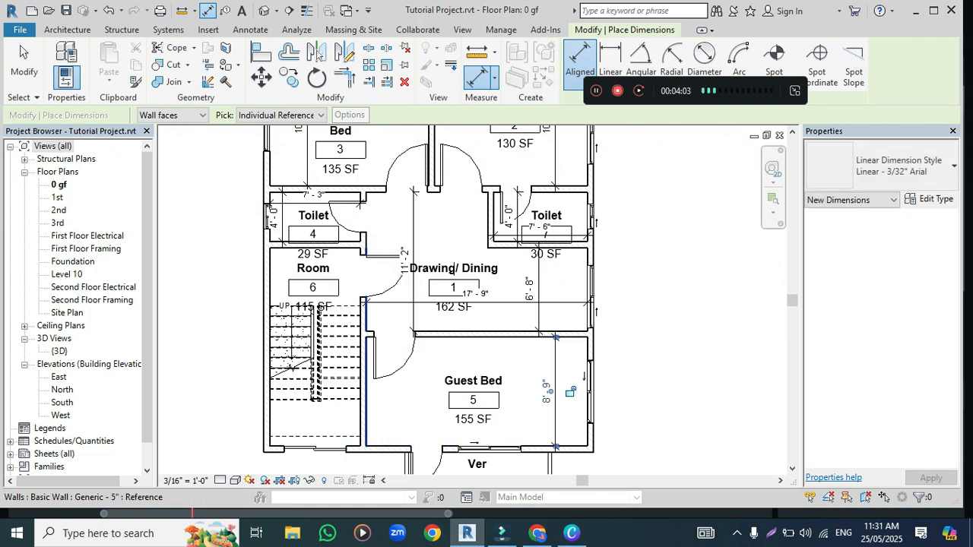
left_click(366, 403)
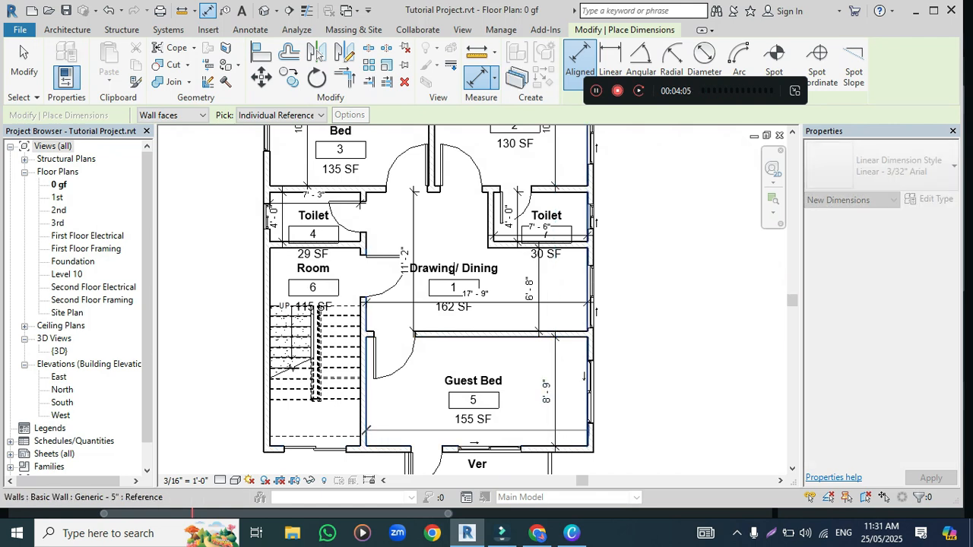
left_click(587, 418)
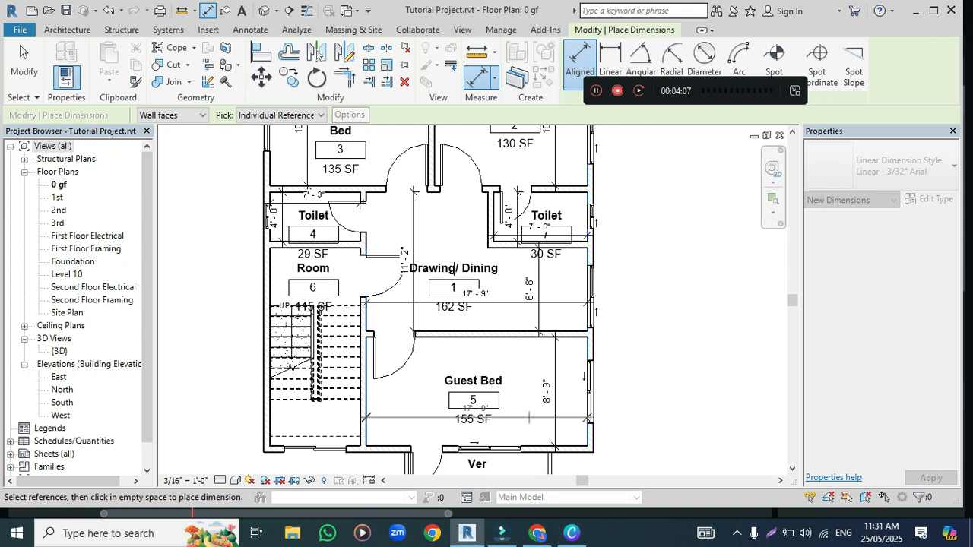
left_click(475, 437)
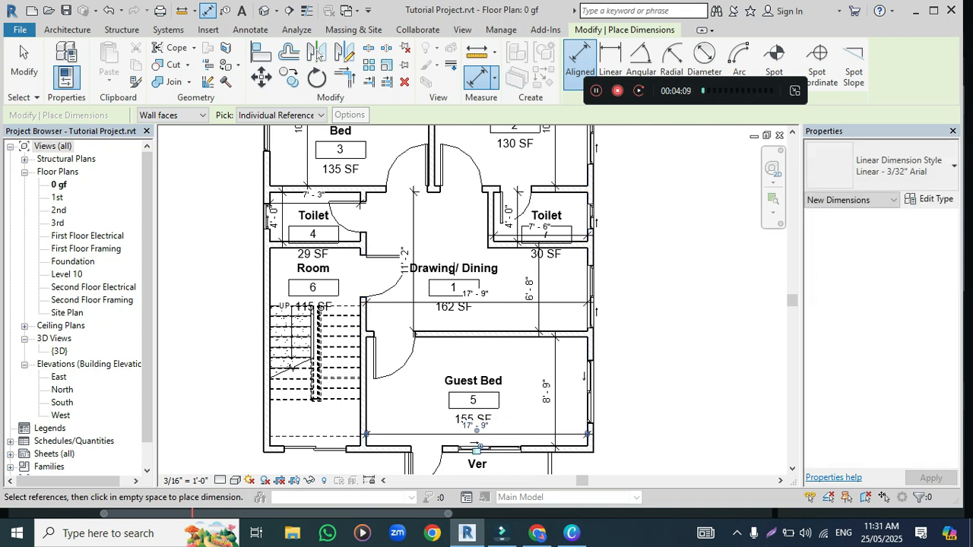
Step: Place an aligned dimension string above the bedrooms, referencing wall centerlines of the two outer walls and the wall between Bed 3 and Bed 2
scroll(476, 449, "down", 3)
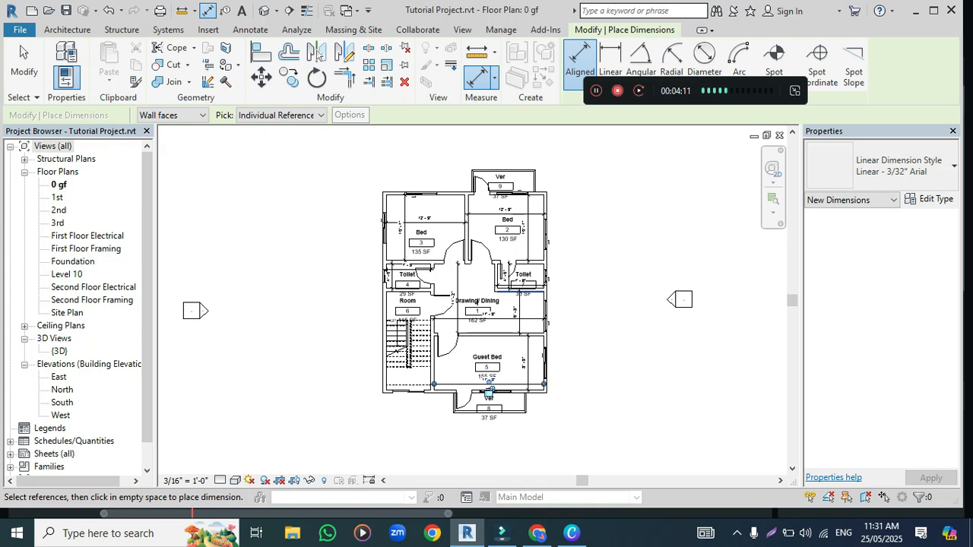
scroll(489, 393, "up", 4)
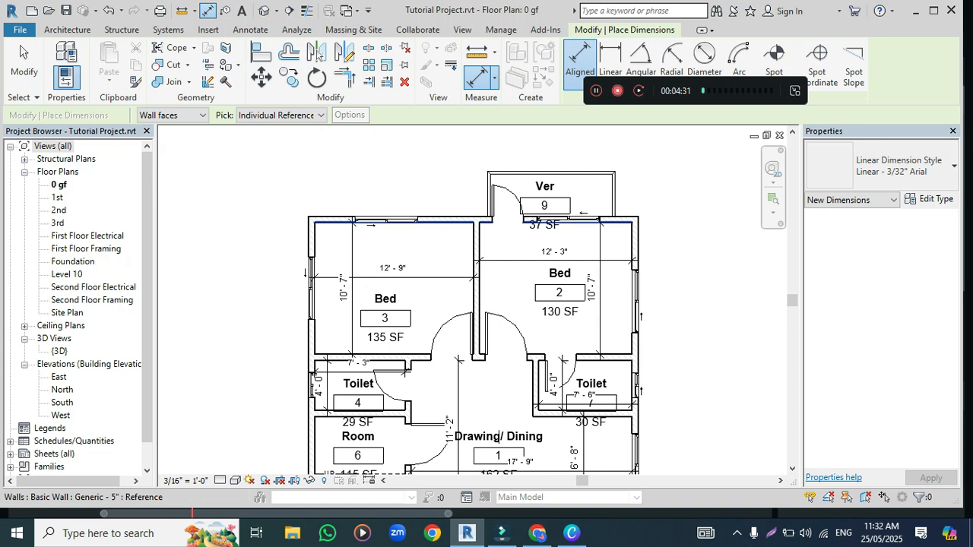
left_click(172, 115)
key("Up")
key("Return")
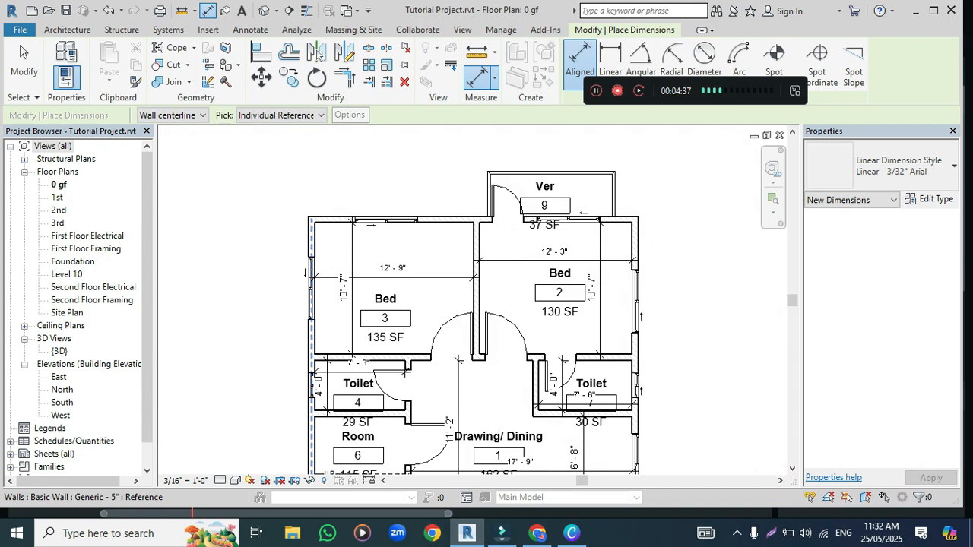
left_click(311, 255)
left_click(478, 255)
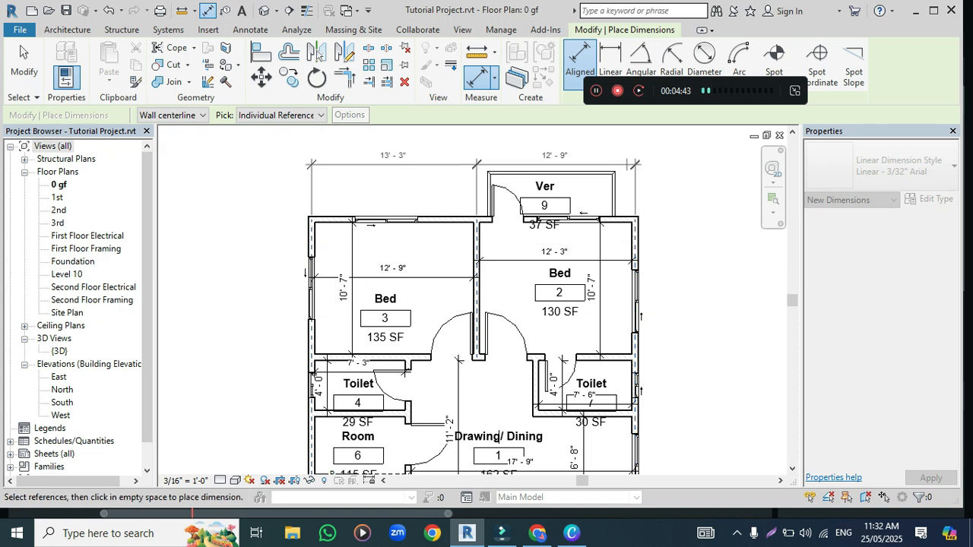
left_click(524, 157)
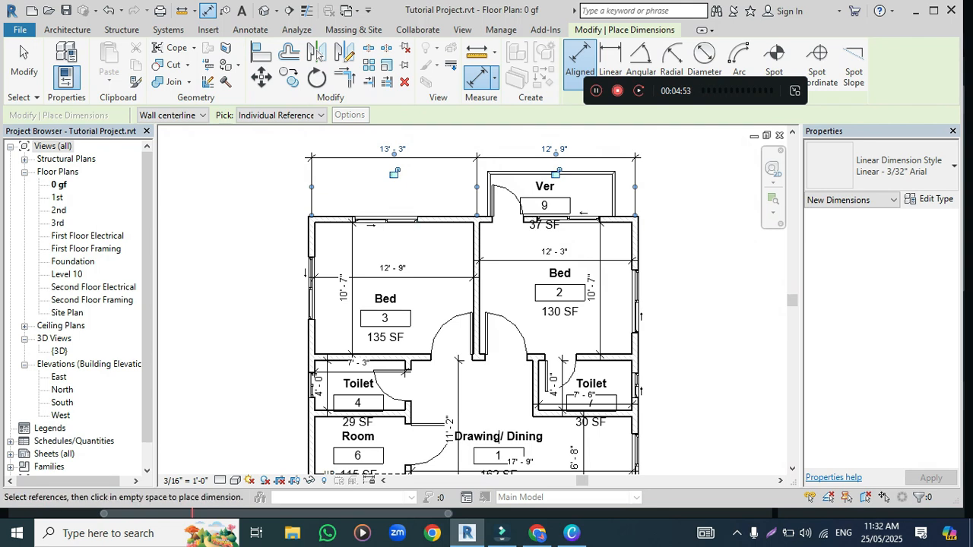
key("Escape")
key("Escape")
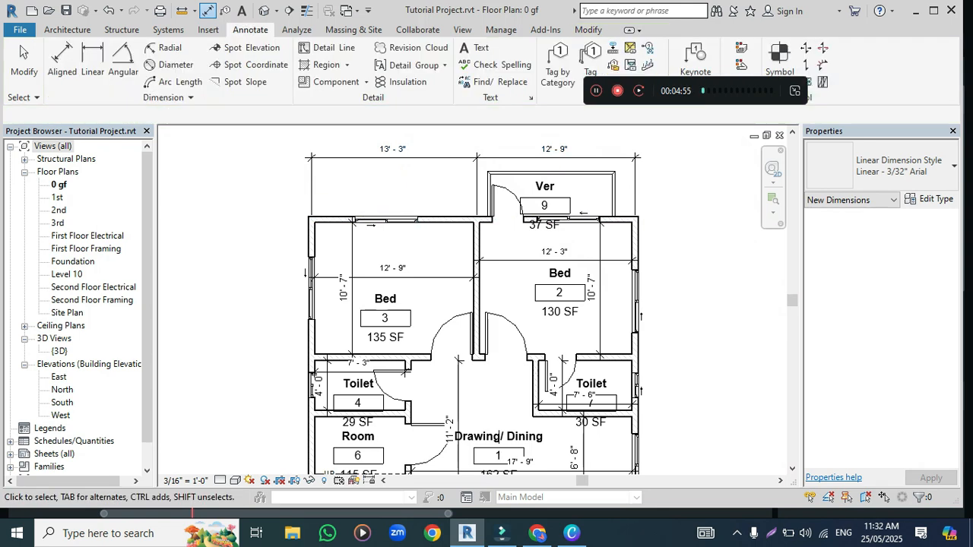
Step: Toggle equality on and off for the dimension string above the bedrooms to center the dividing wall while keeping numeric values
left_click(473, 158)
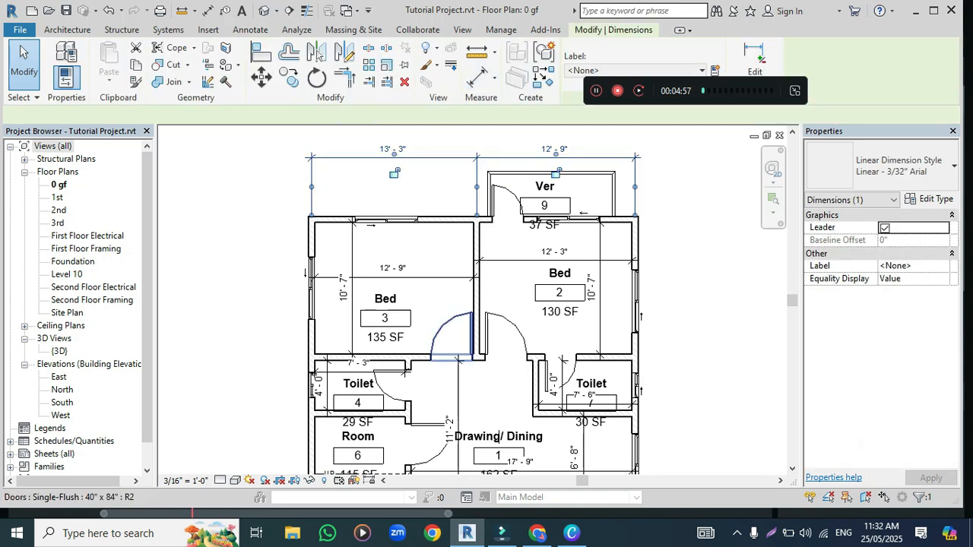
scroll(468, 368, "down", 1)
scroll(473, 189, "up", 1)
scroll(472, 186, "up", 1)
scroll(473, 185, "up", 1)
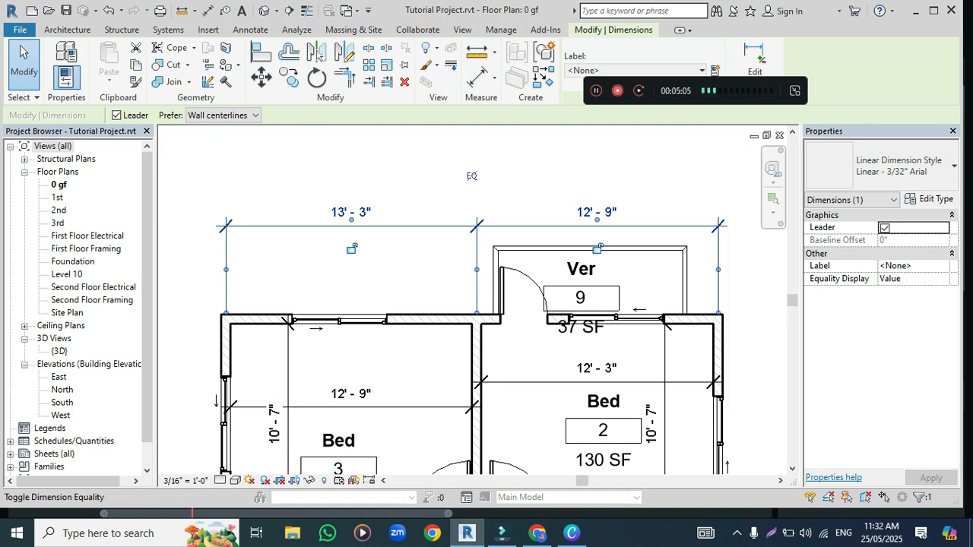
left_click(472, 176)
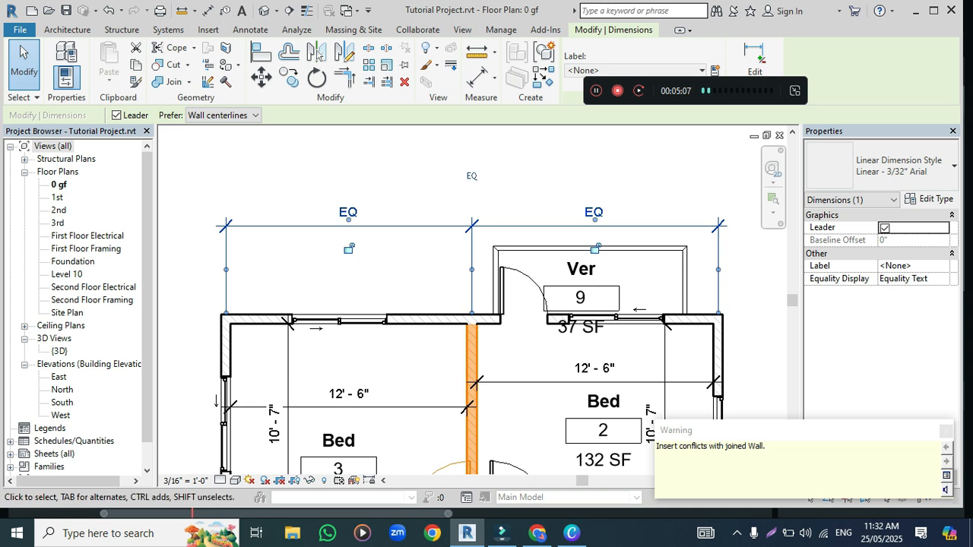
scroll(441, 187, "down", 1)
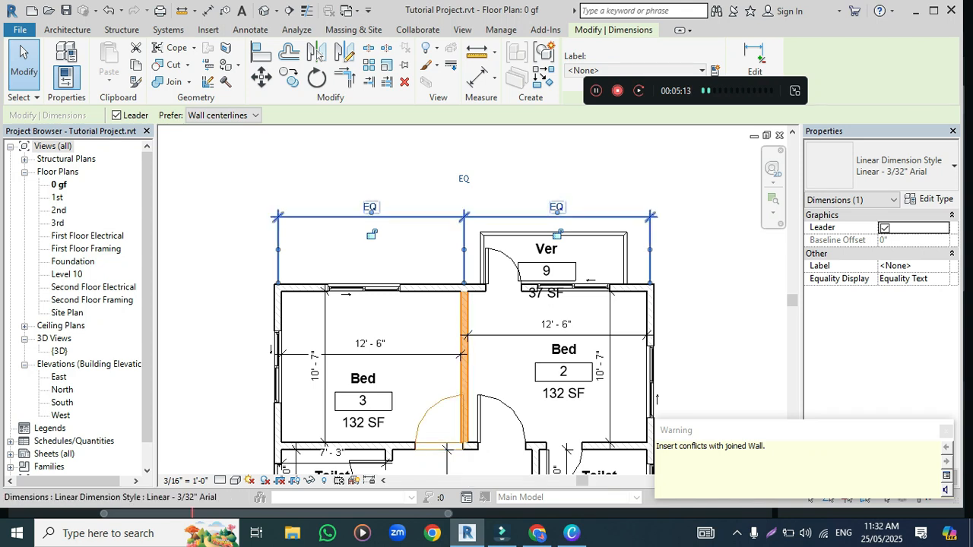
left_click(464, 178)
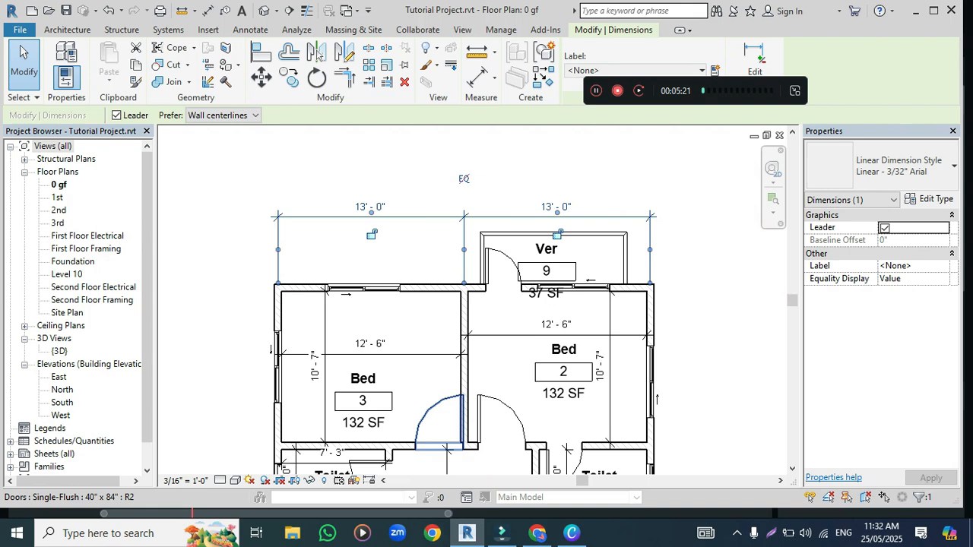
left_click(448, 450)
key("d")
key("i")
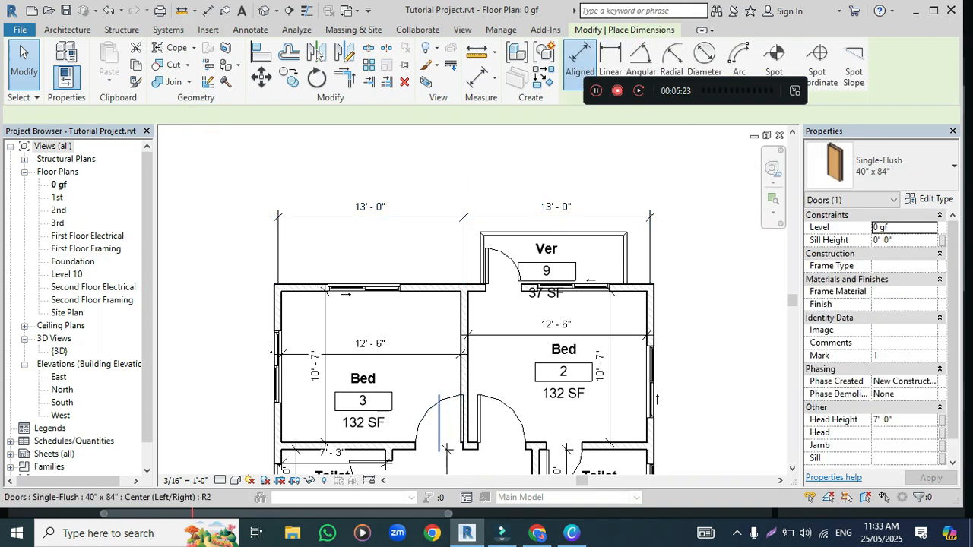
key("Escape")
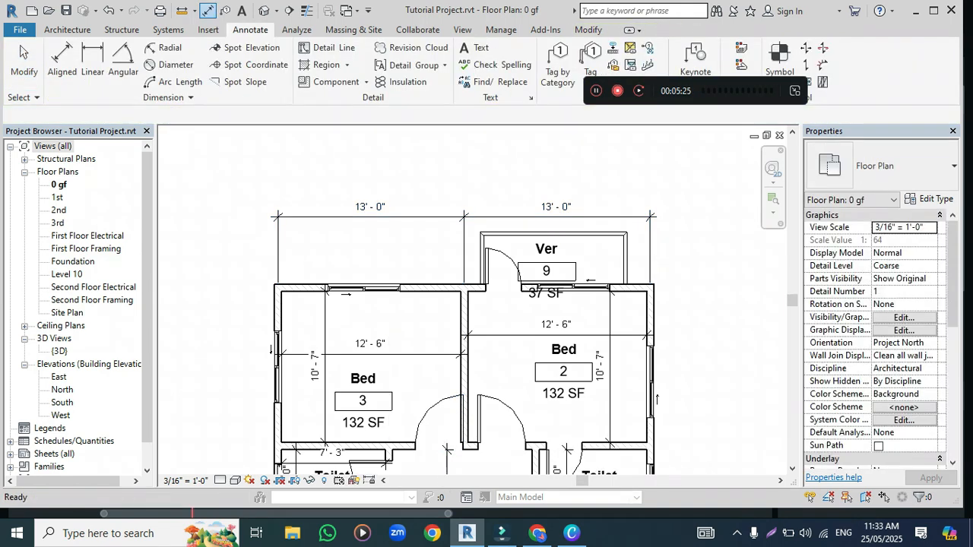
Step: Nudge the Bed 3 door away from the shared bedroom wall until its center is 2' - 3" from that wall
left_click(447, 450)
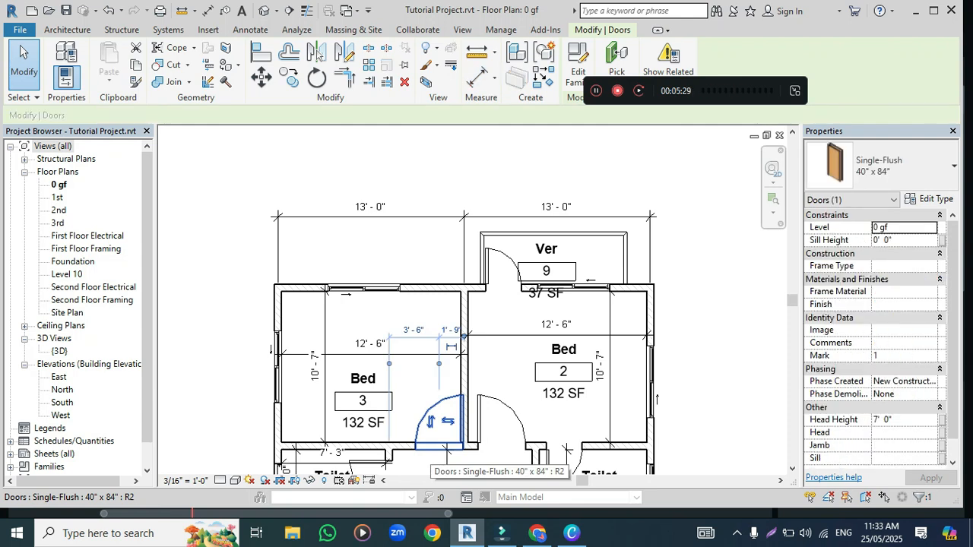
key("Left")
key("Left")
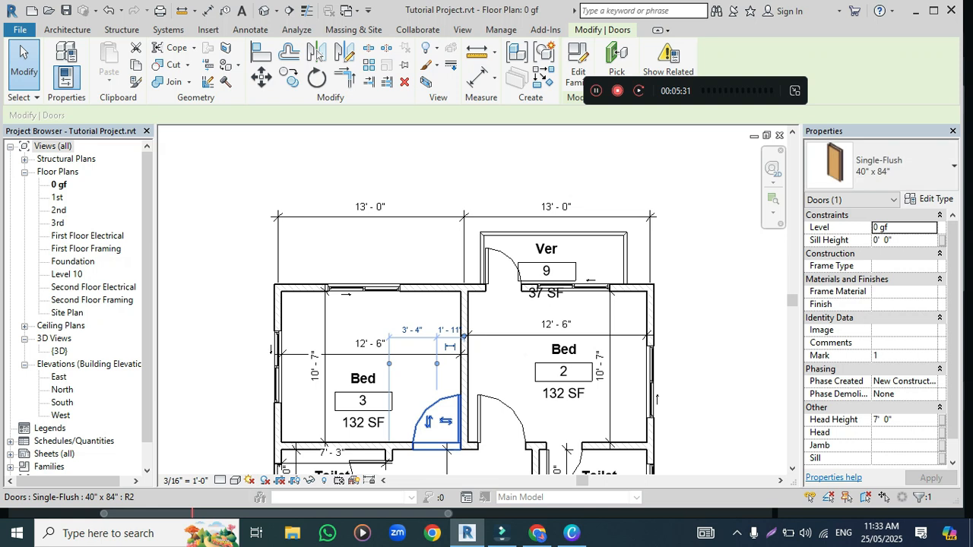
key("Left")
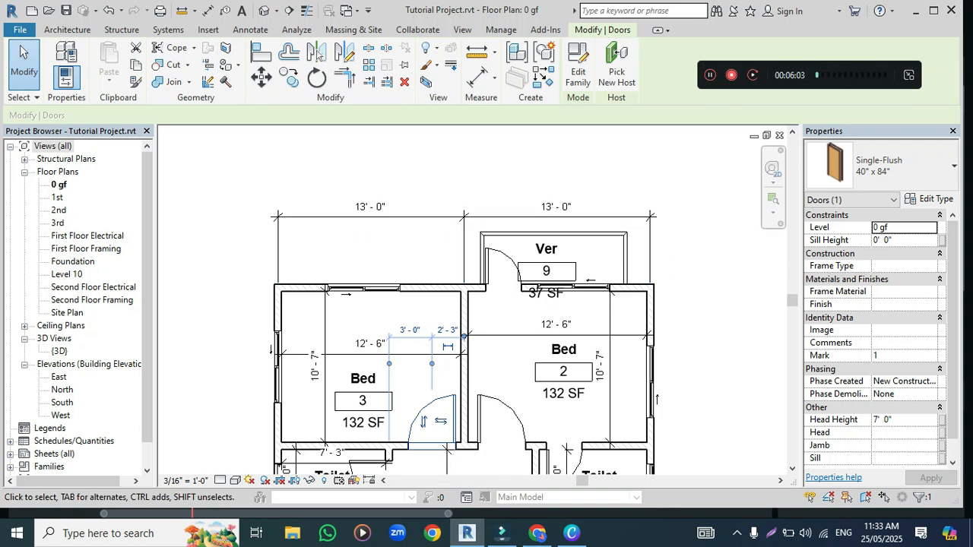
scroll(581, 141, "up", 1)
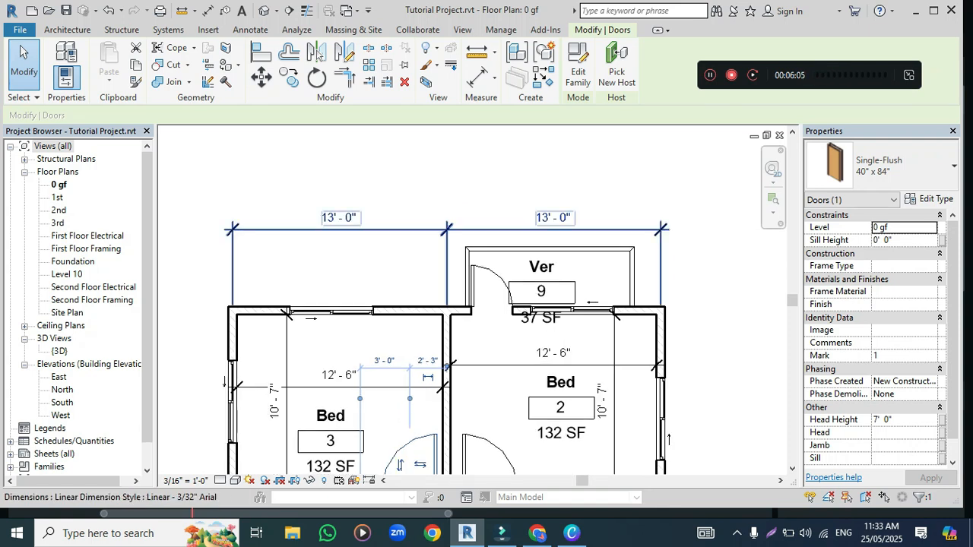
key("Escape")
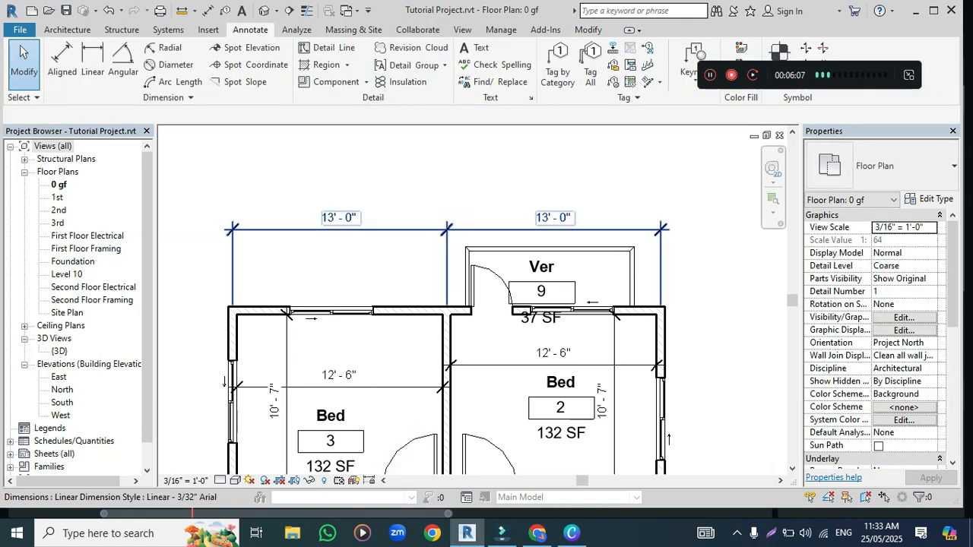
left_click(491, 230)
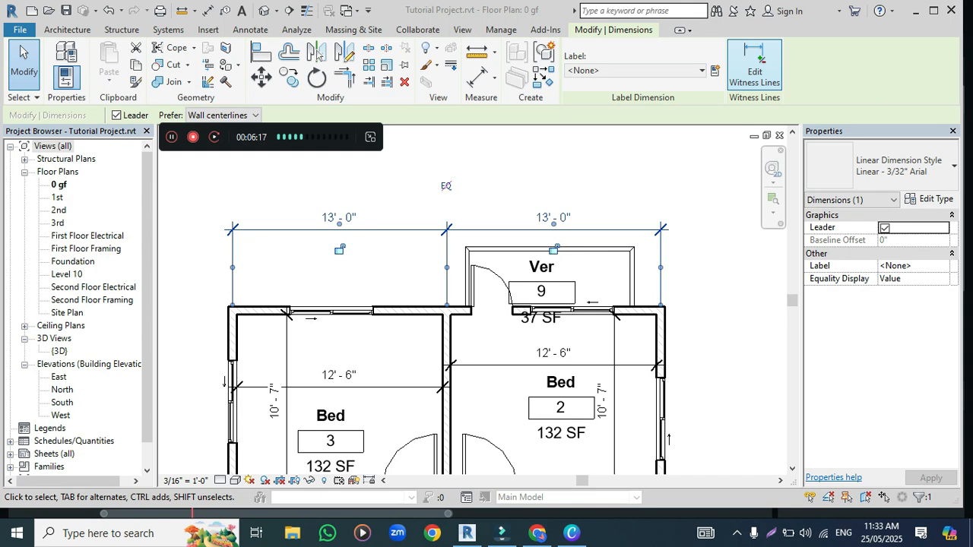
left_click(754, 67)
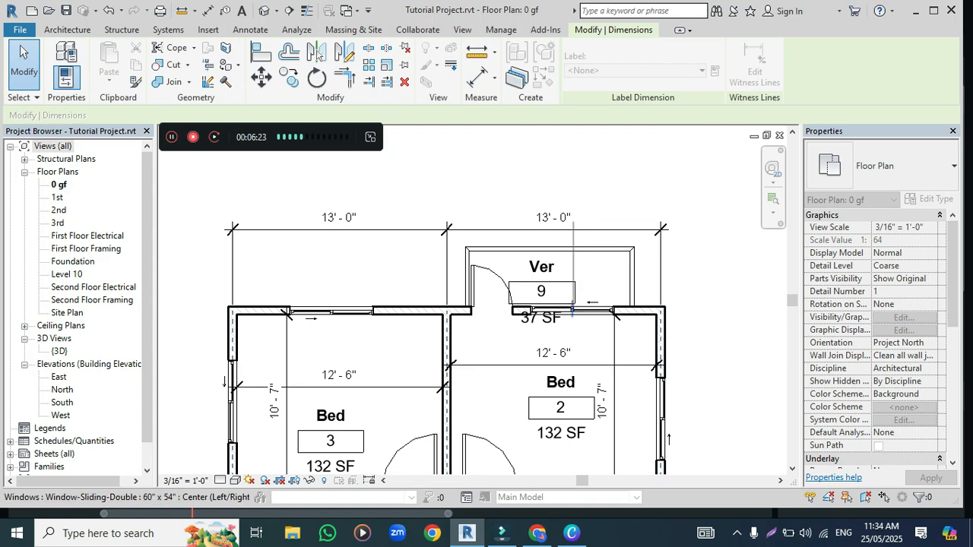
left_click(573, 307)
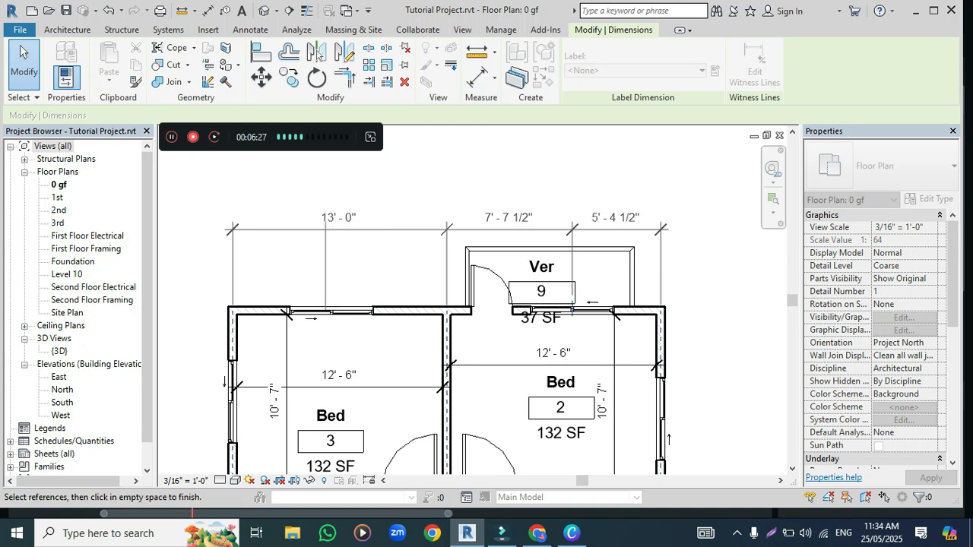
left_click(331, 310)
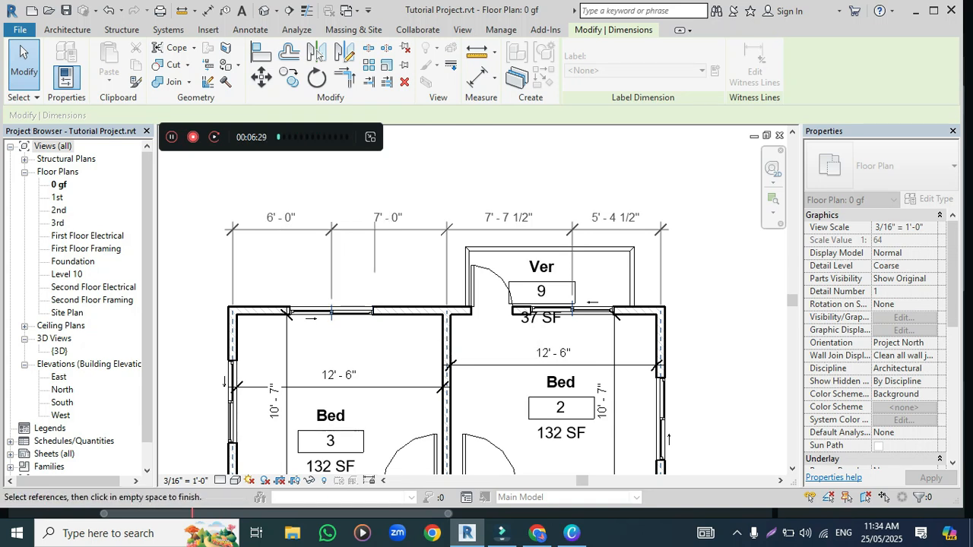
key("Escape")
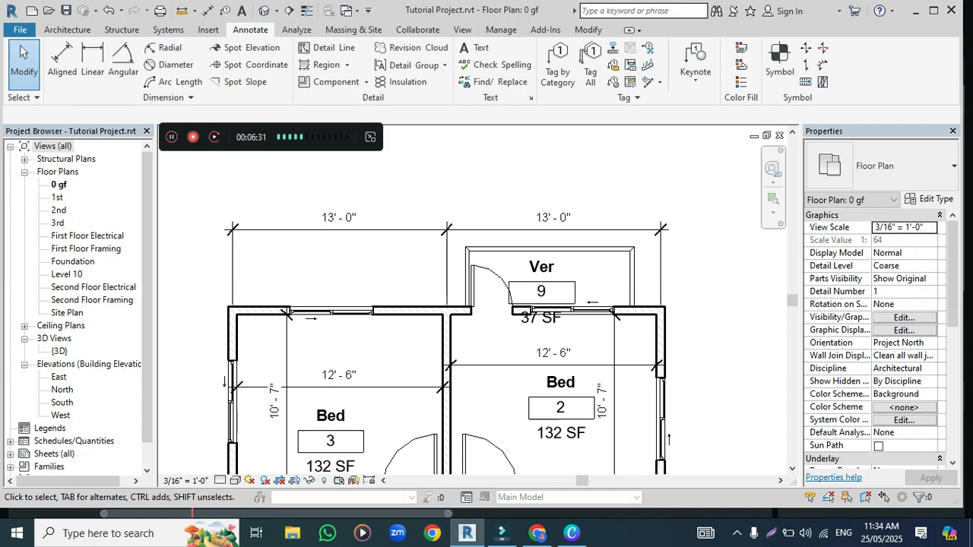
key("Escape")
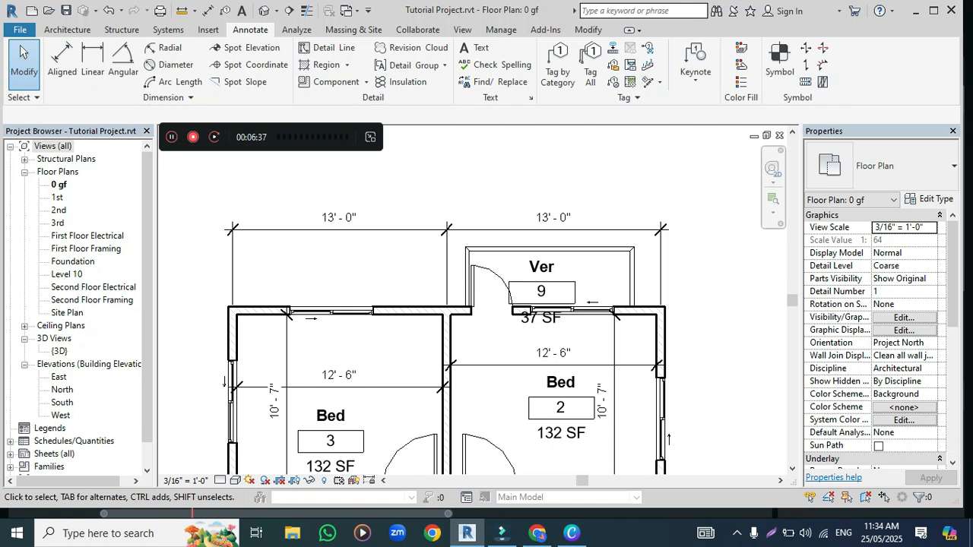
Step: Add witness lines at both bedroom window centers to the upper dimension string, and toggle equality on and off to space them evenly
left_click(416, 230)
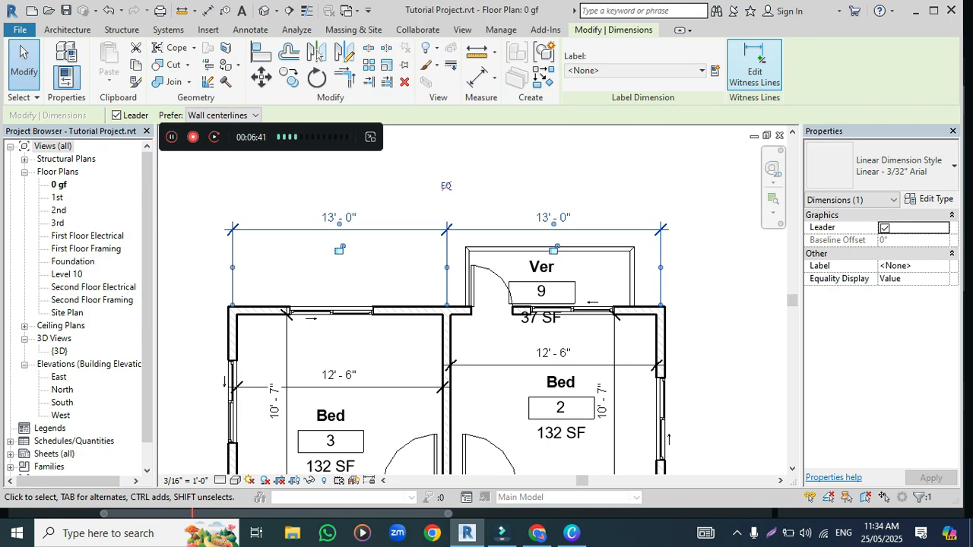
key("d")
key("i")
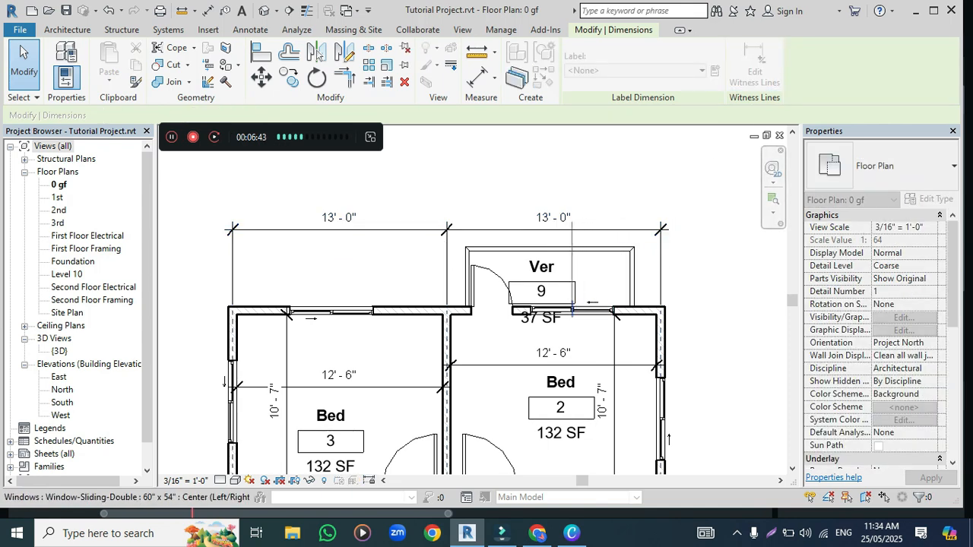
left_click(573, 310)
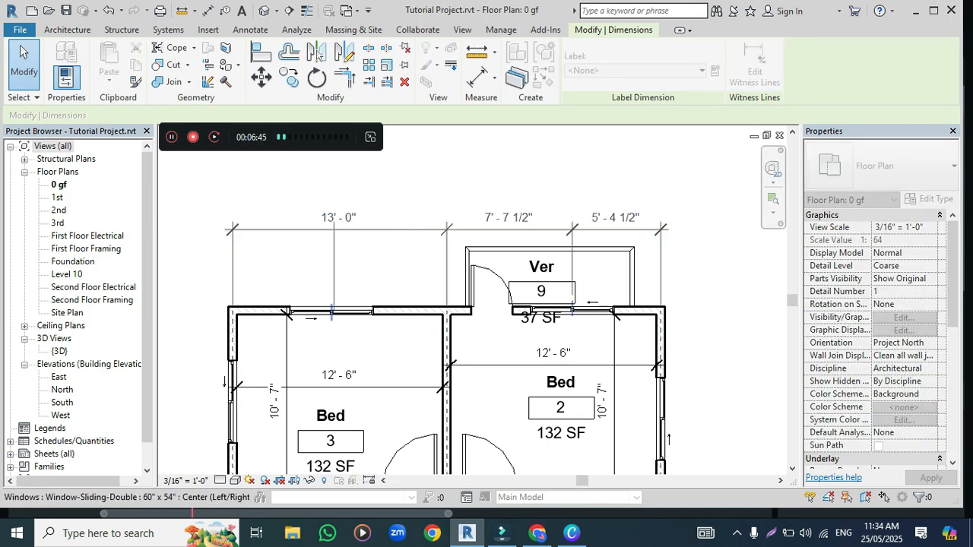
left_click(332, 312)
left_click(213, 279)
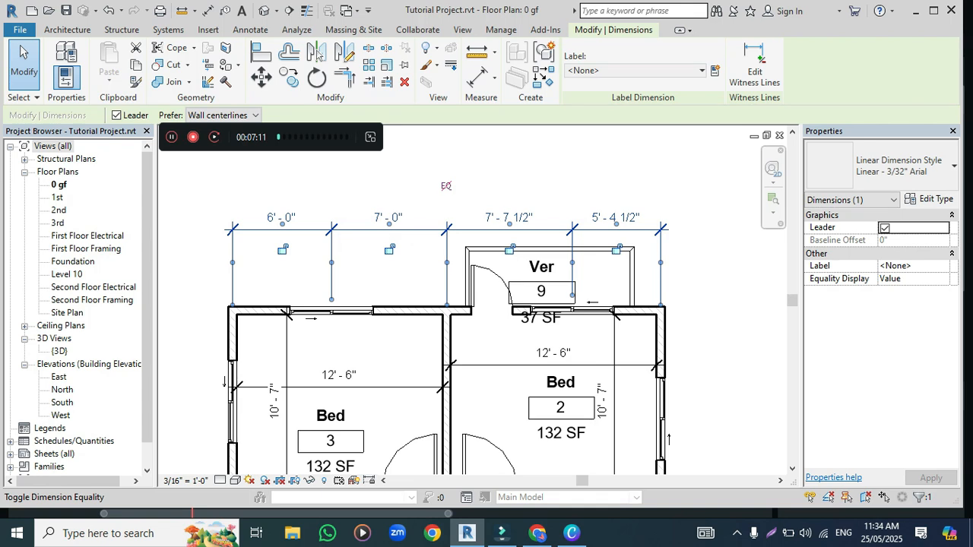
left_click(447, 185)
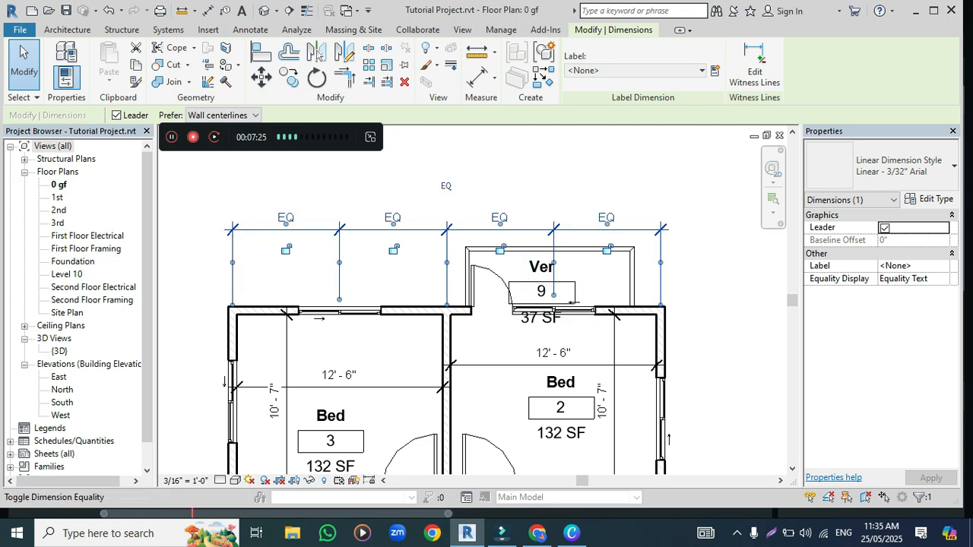
left_click(447, 186)
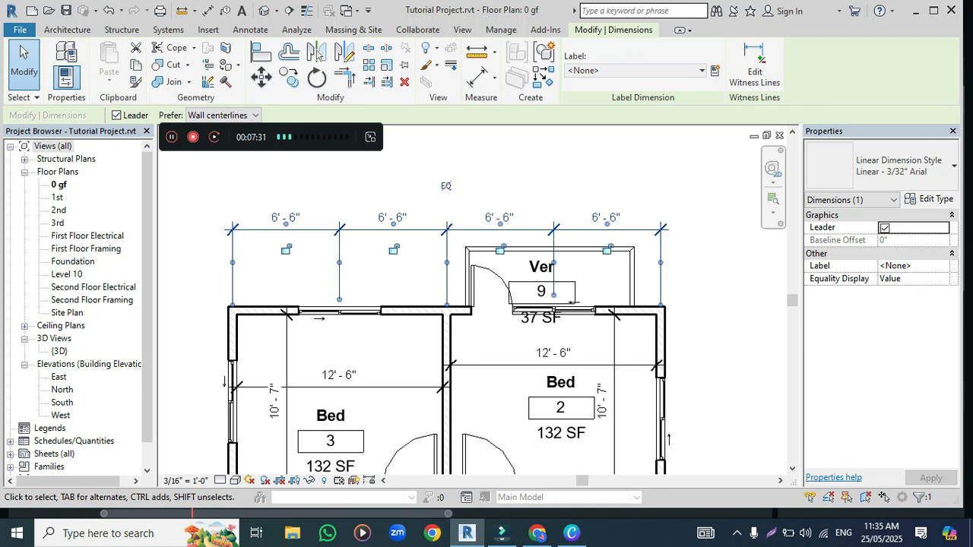
Step: Place an aligned dimension string outside the Drawing/Dining room's outer wall, referencing its lower wall centerline, the window center and the upper wall centerline
scroll(533, 190, "down", 1)
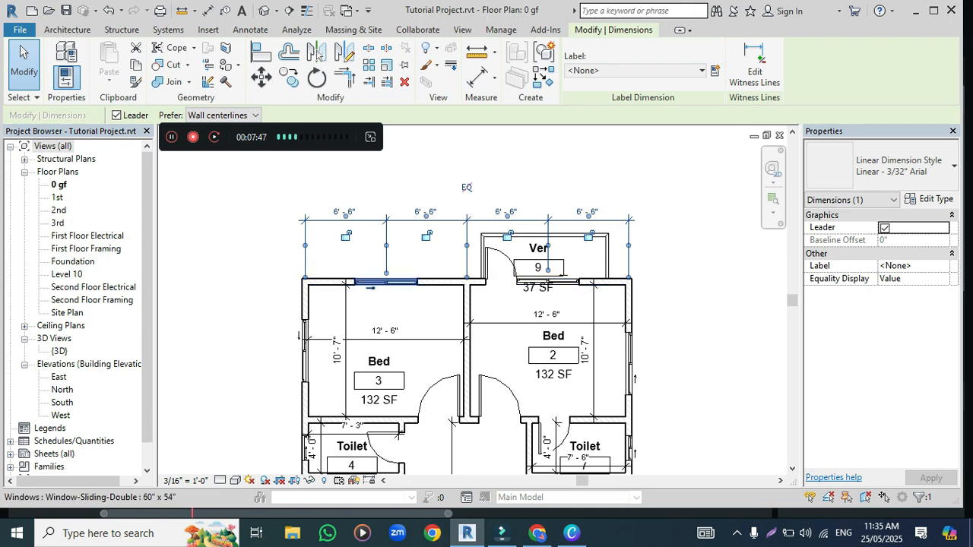
scroll(473, 214, "down", 2)
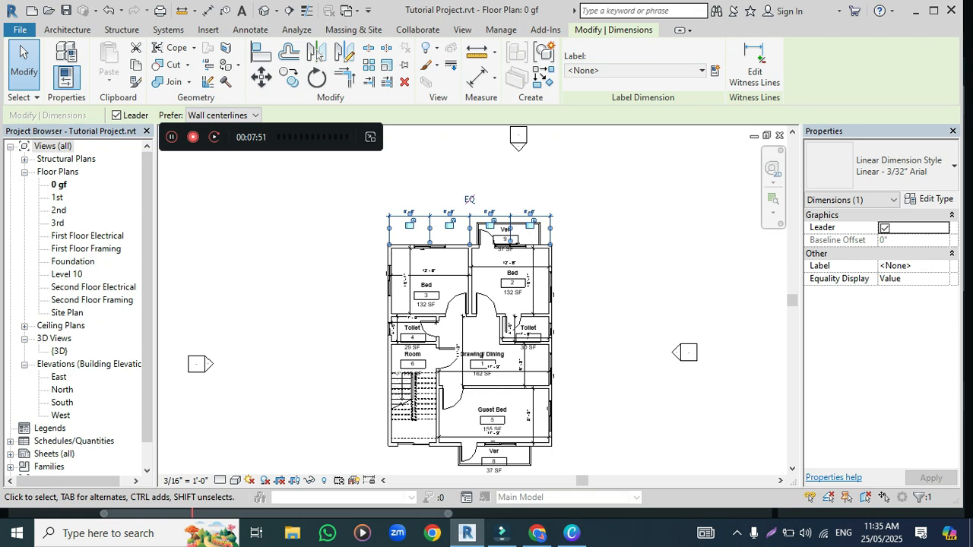
scroll(473, 216, "up", 1)
scroll(565, 435, "up", 2)
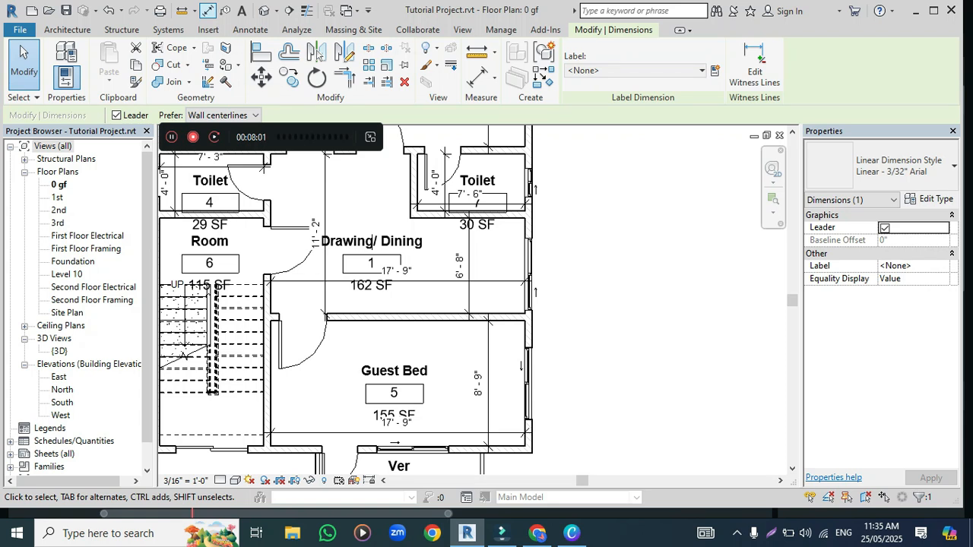
key("d")
key("i")
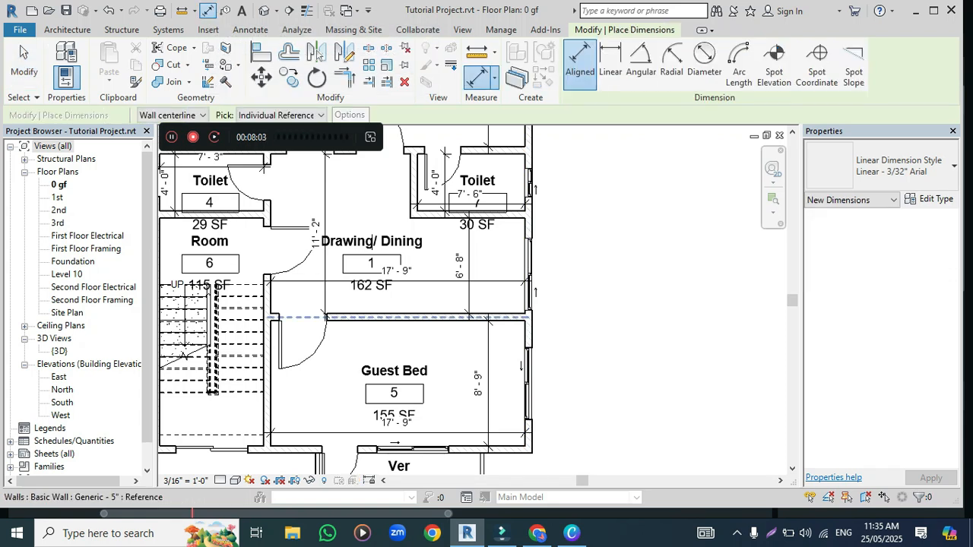
left_click(504, 317)
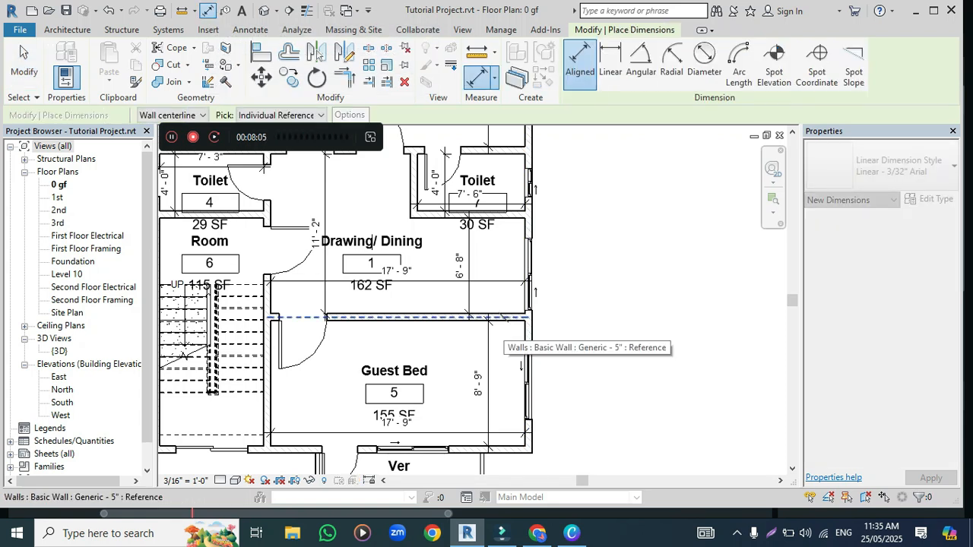
left_click(530, 276)
left_click(516, 218)
left_click(570, 250)
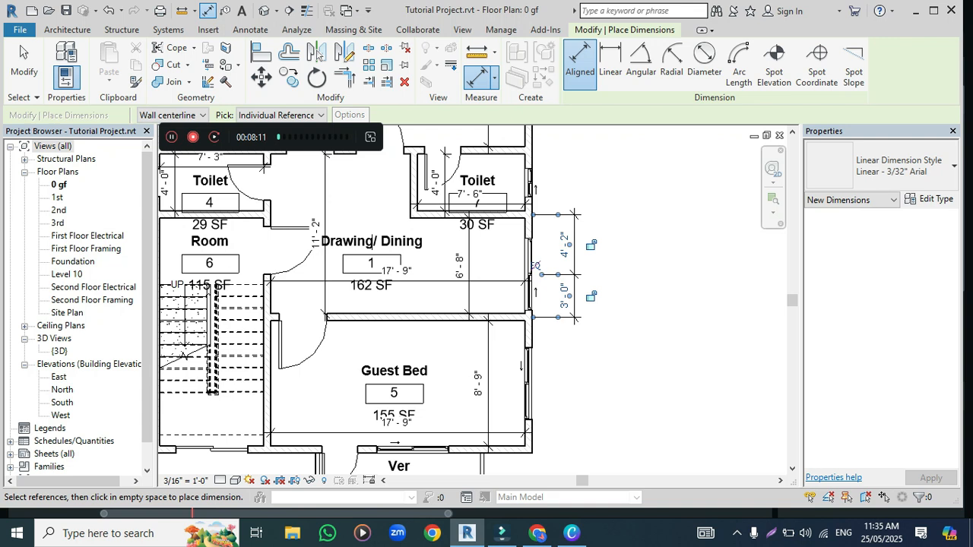
Step: Center the Drawing/Dining window between the two walls with equality on the new dimension string, and delete that string
left_click(536, 265)
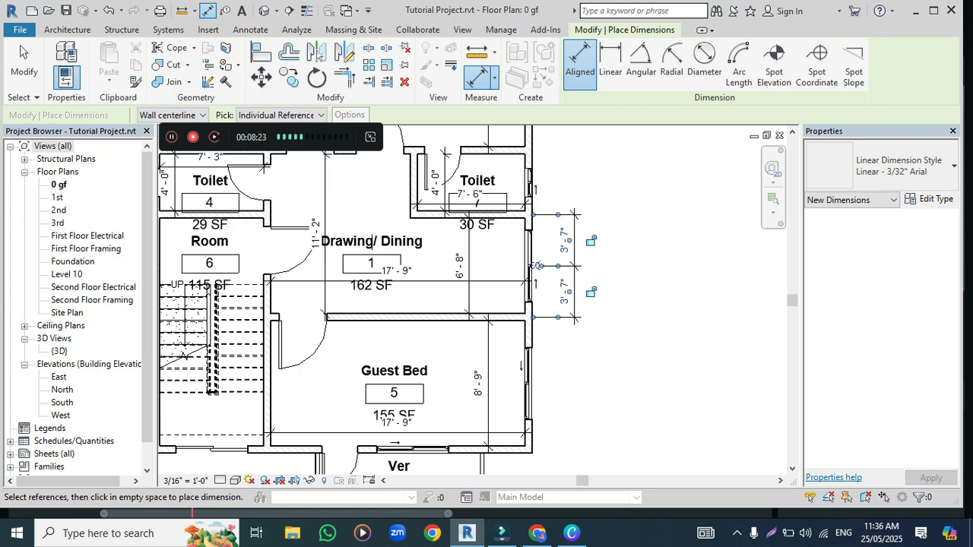
key("Escape")
key("Escape")
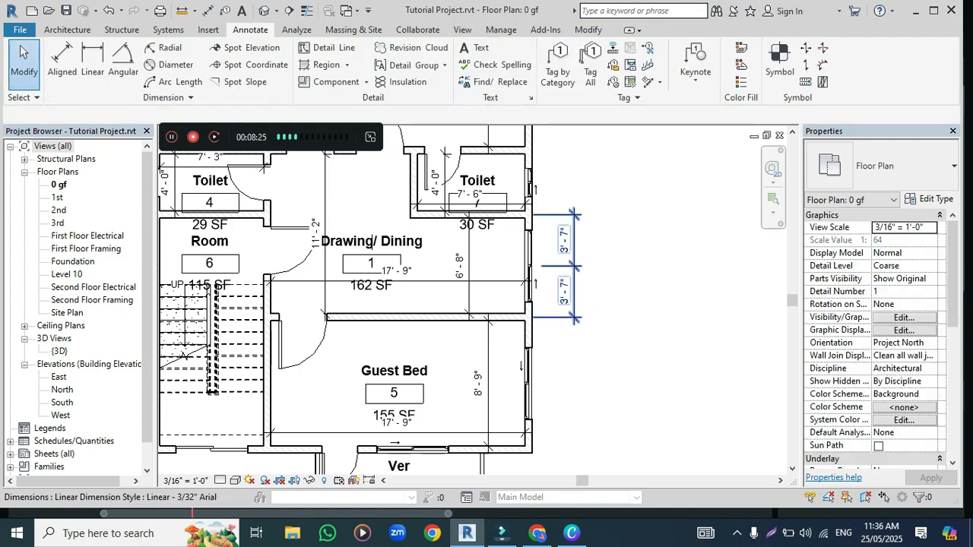
left_click(575, 228)
key("Delete")
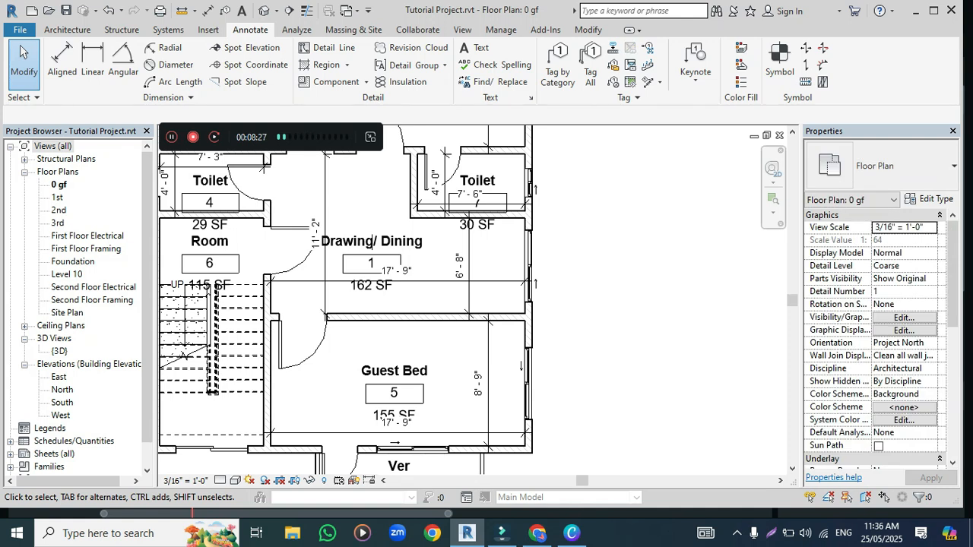
scroll(520, 262, "down", 6)
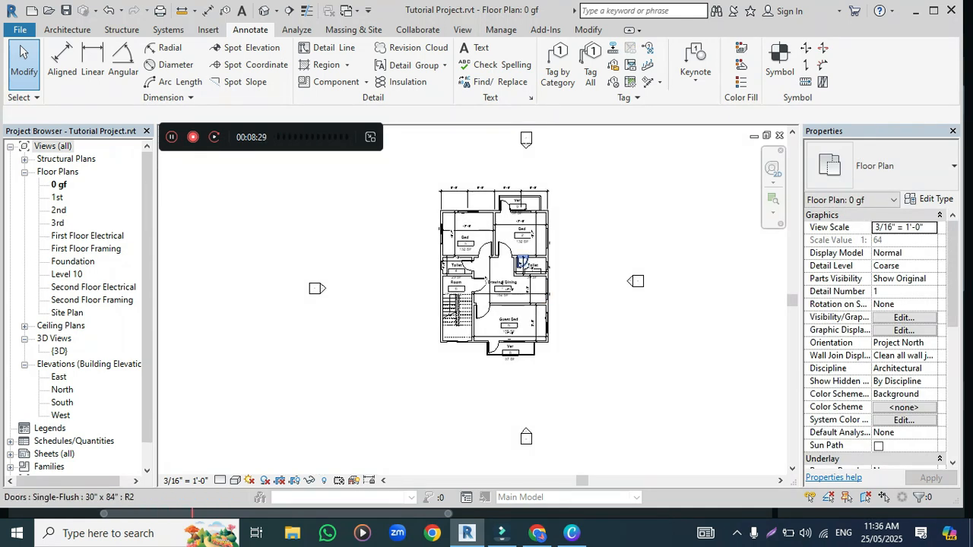
scroll(515, 204, "up", 4)
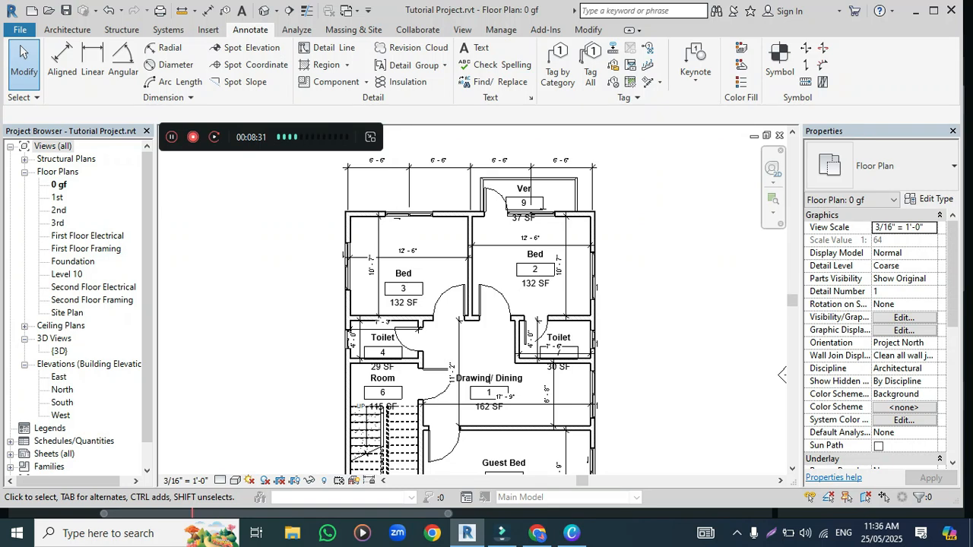
scroll(596, 330, "down", 2)
scroll(595, 330, "up", 2)
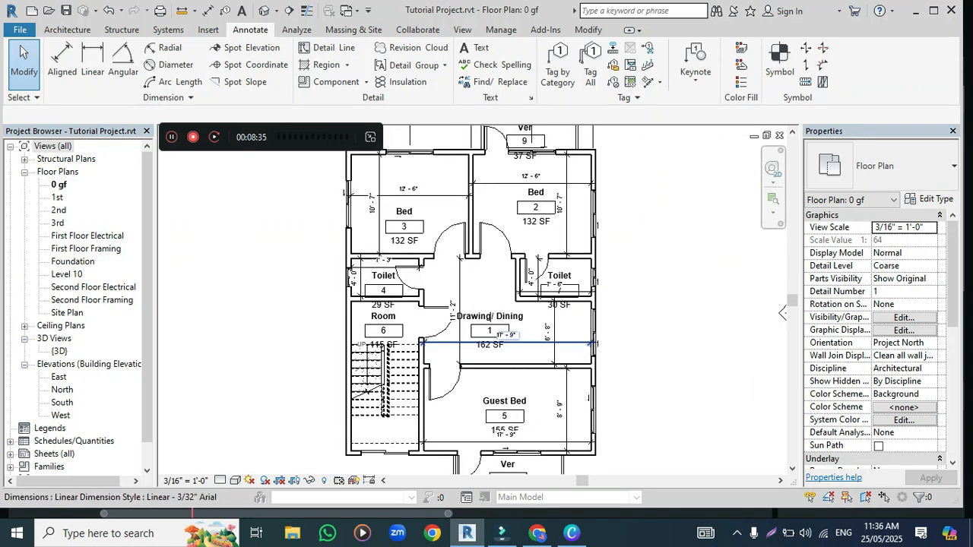
scroll(566, 335, "down", 1)
scroll(470, 165, "up", 1)
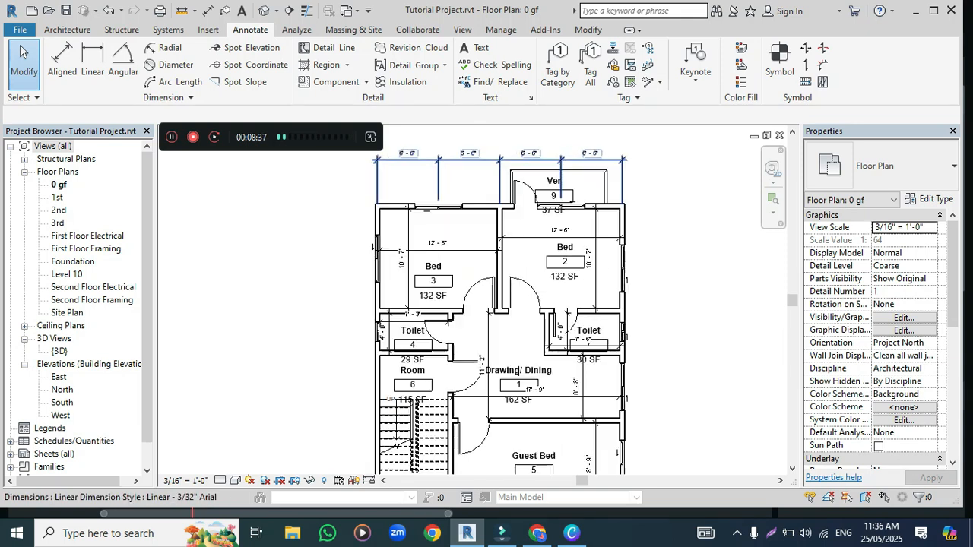